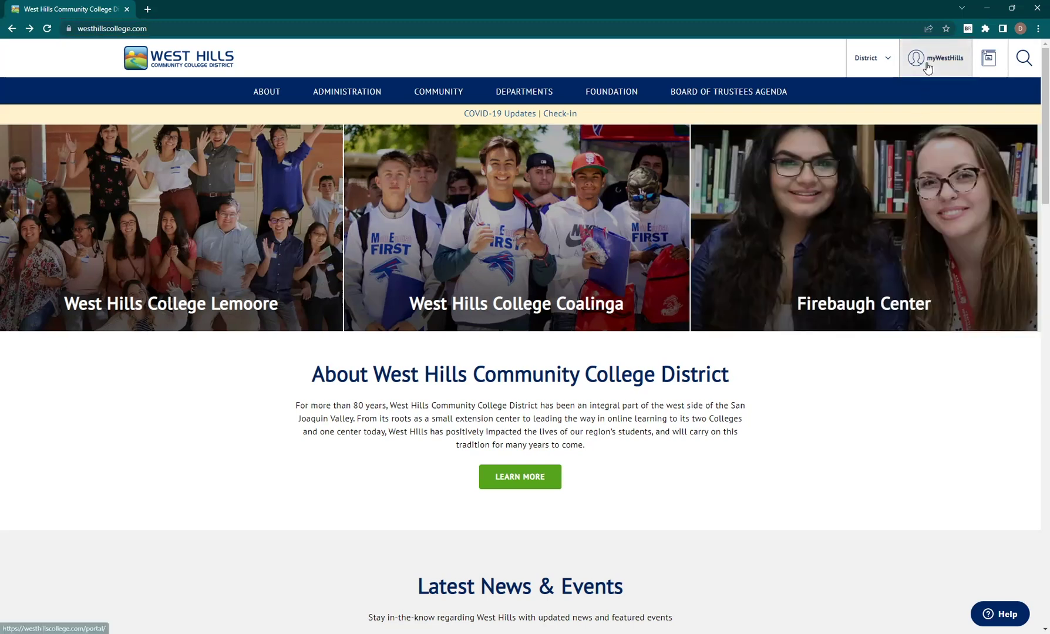
# - Sign in to the Lemoore student portal from myWestHills, completing the one-time passcode check
pyautogui.click(926, 67)
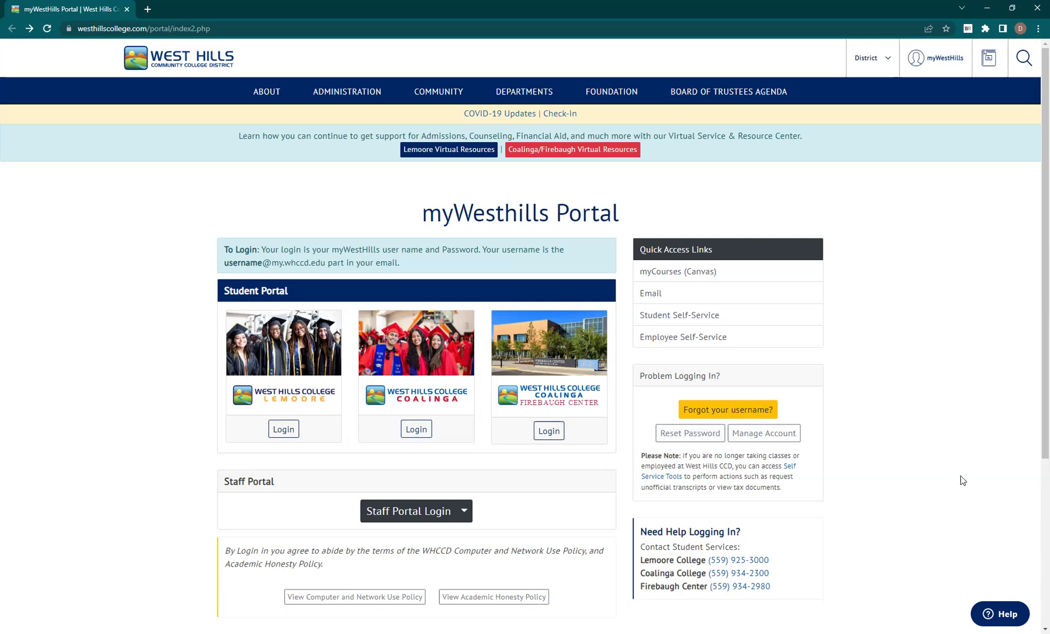
pyautogui.click(282, 435)
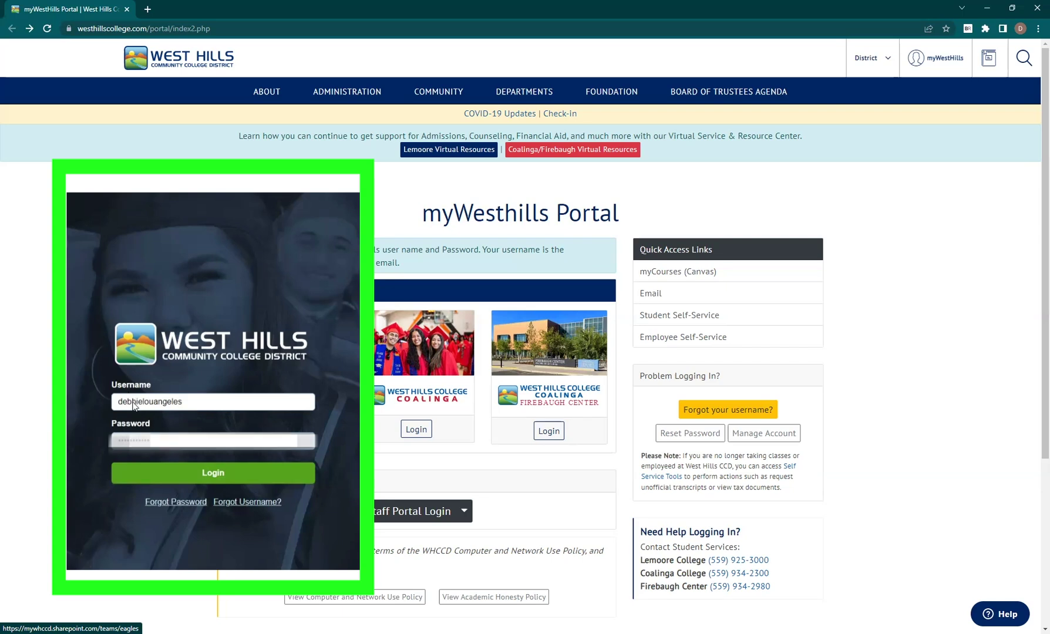
pyautogui.press('Return')
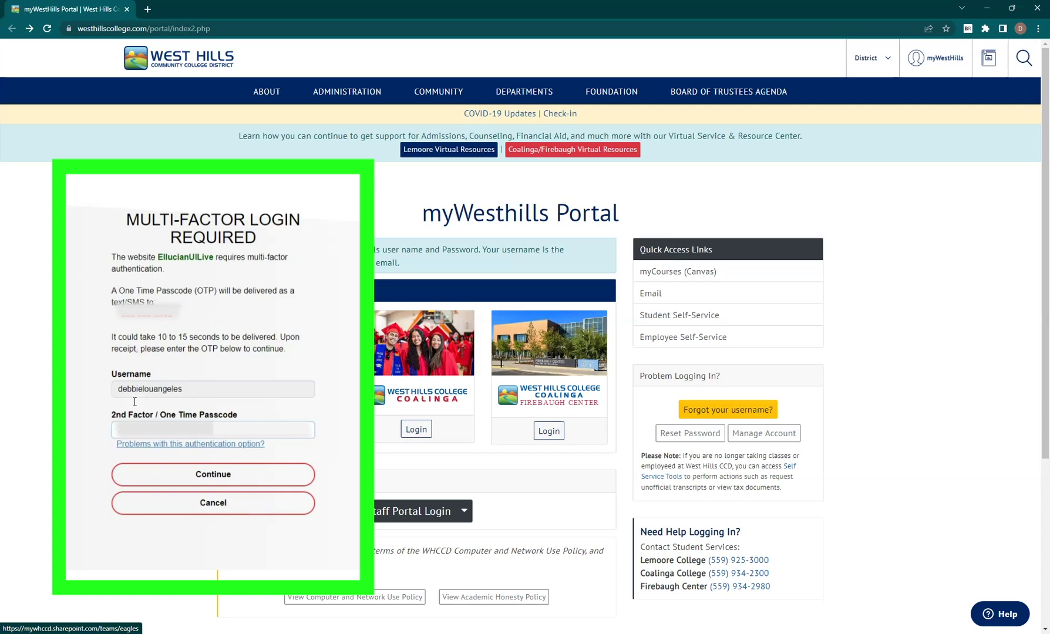
pyautogui.click(256, 473)
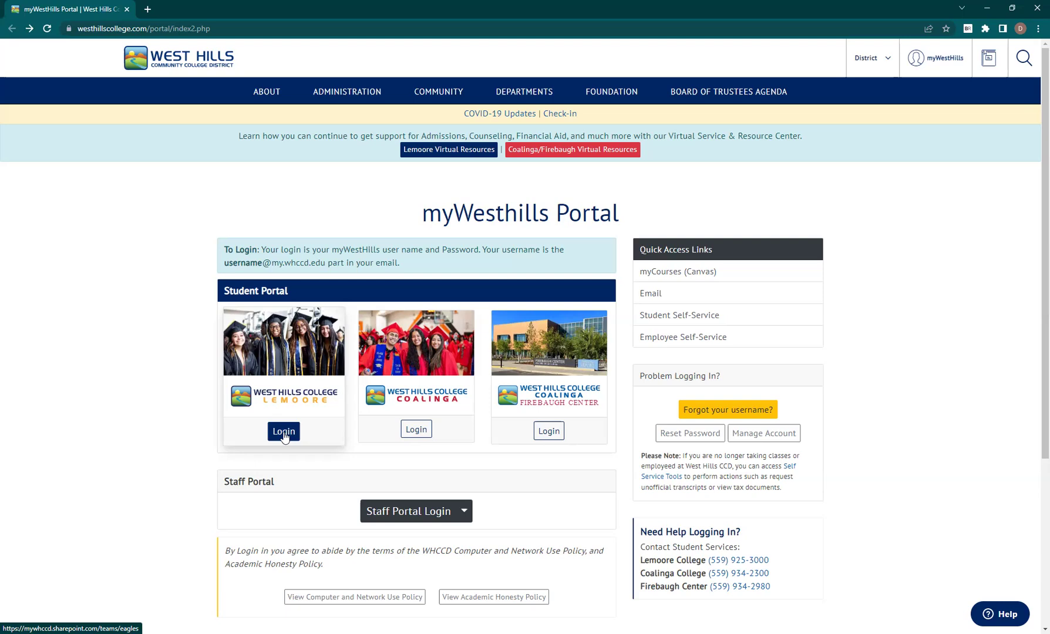
pyautogui.click(283, 433)
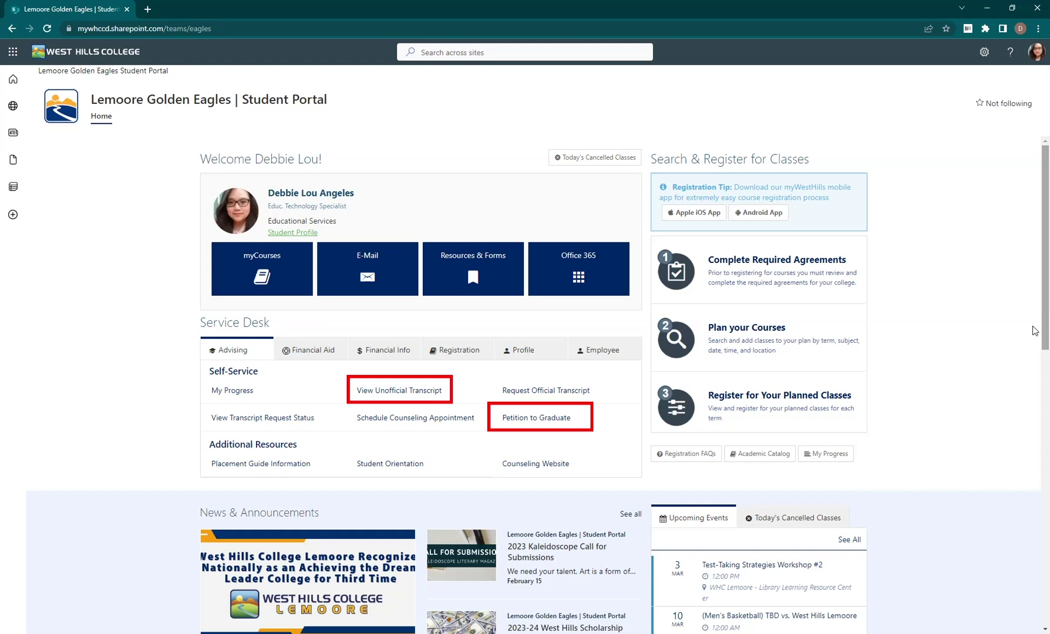
# - Browse the Lemoore Golden Eagles portal home page, then go to Complete Required Agreements
pyautogui.scroll(-8, 1033, 411)
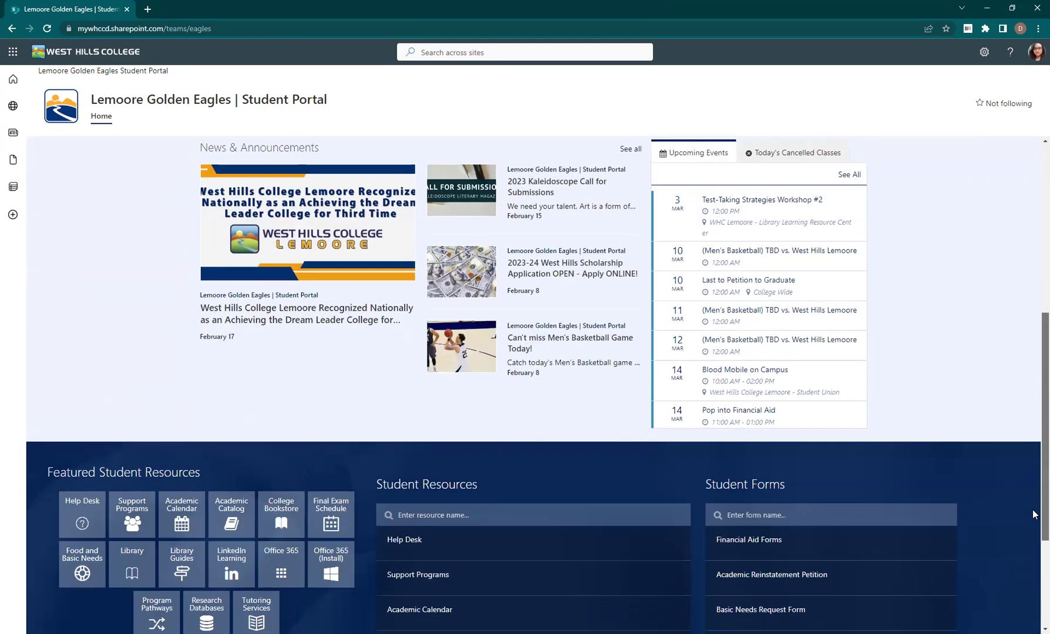
pyautogui.scroll(-1, 1033, 552)
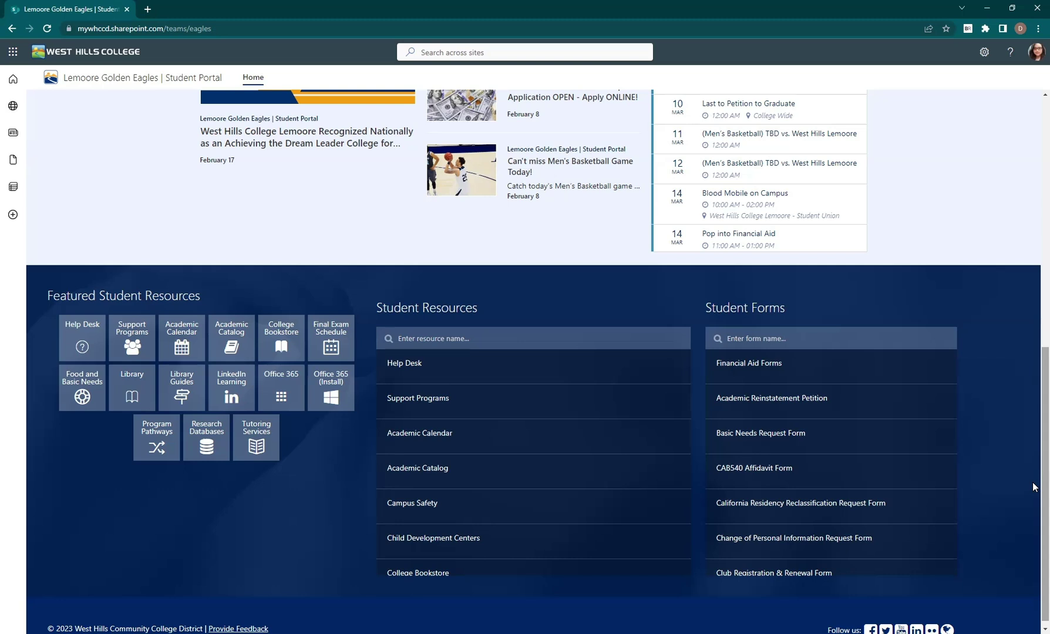
pyautogui.scroll(10, 1034, 297)
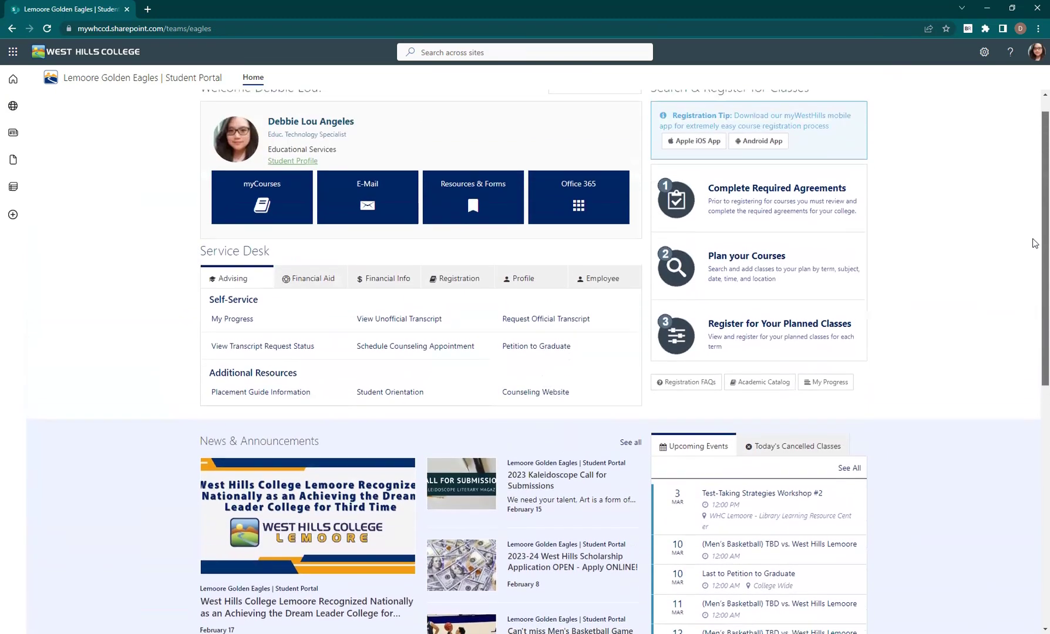
pyautogui.scroll(2, 1034, 211)
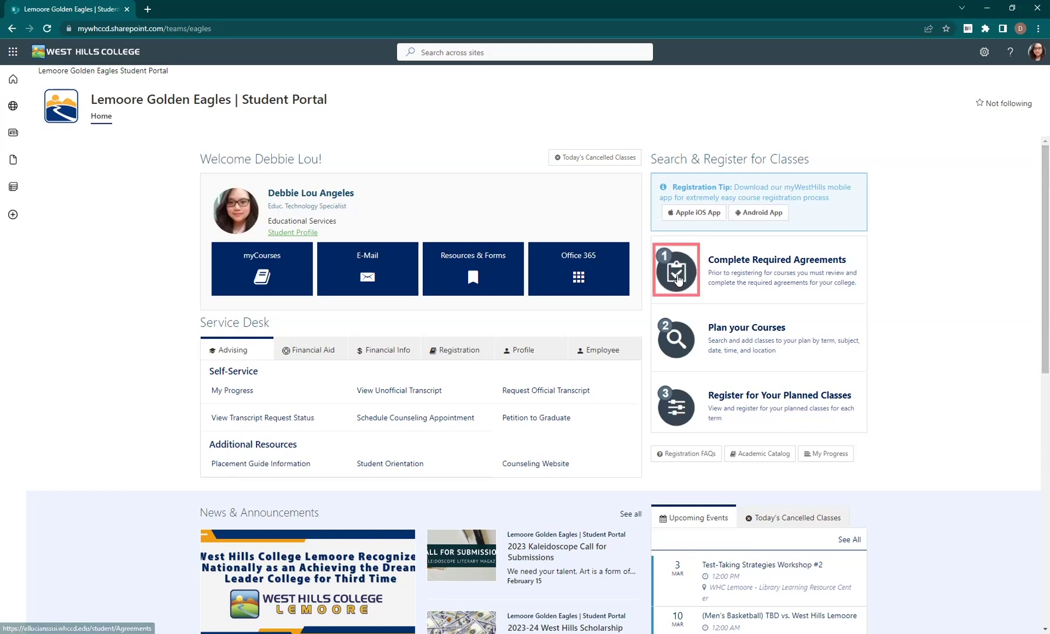
pyautogui.click(679, 280)
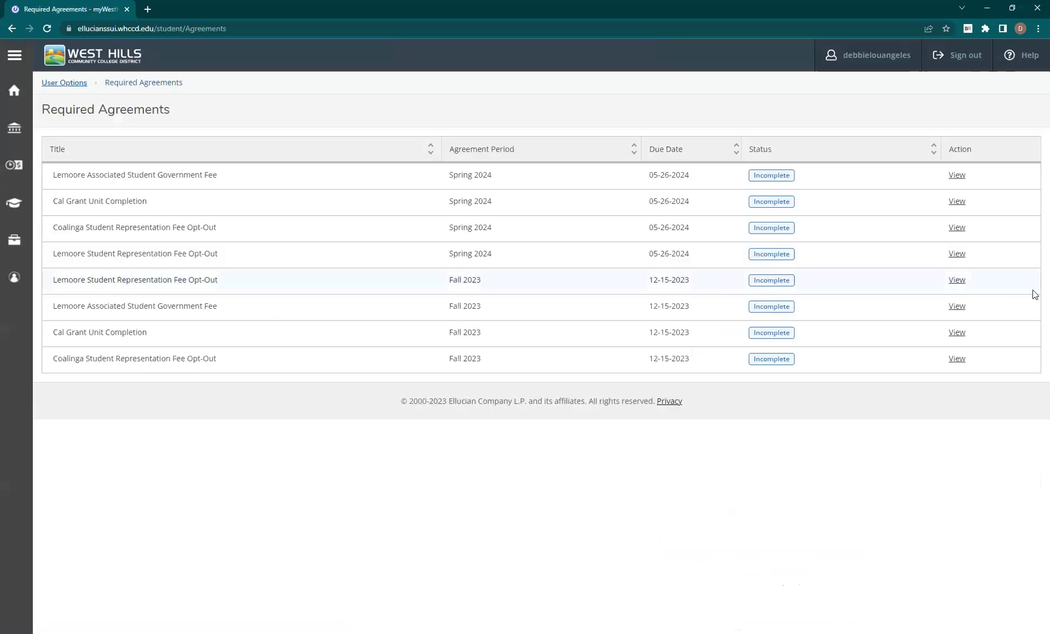
# - Preview the Student Government Fee agreement without accepting it, then go to the Academics Course Catalog
pyautogui.click(957, 176)
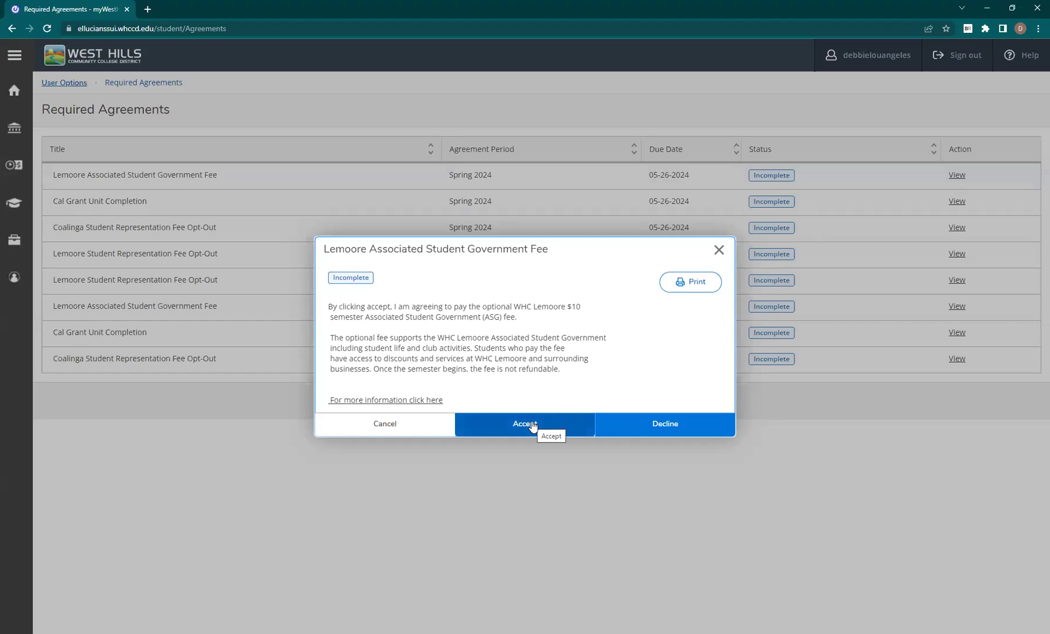
pyautogui.click(385, 425)
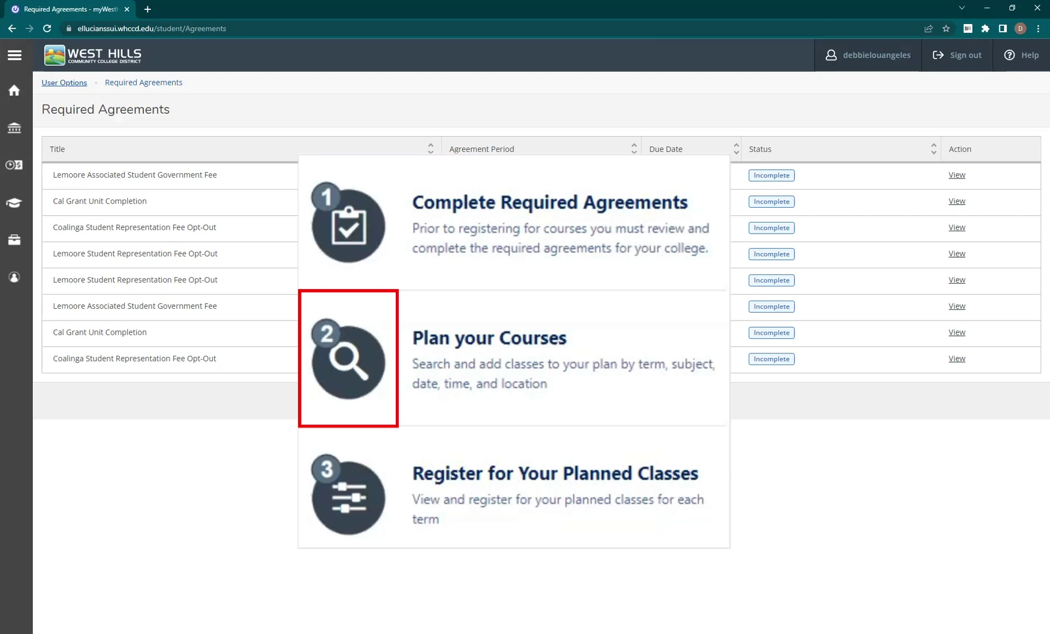
pyautogui.click(12, 215)
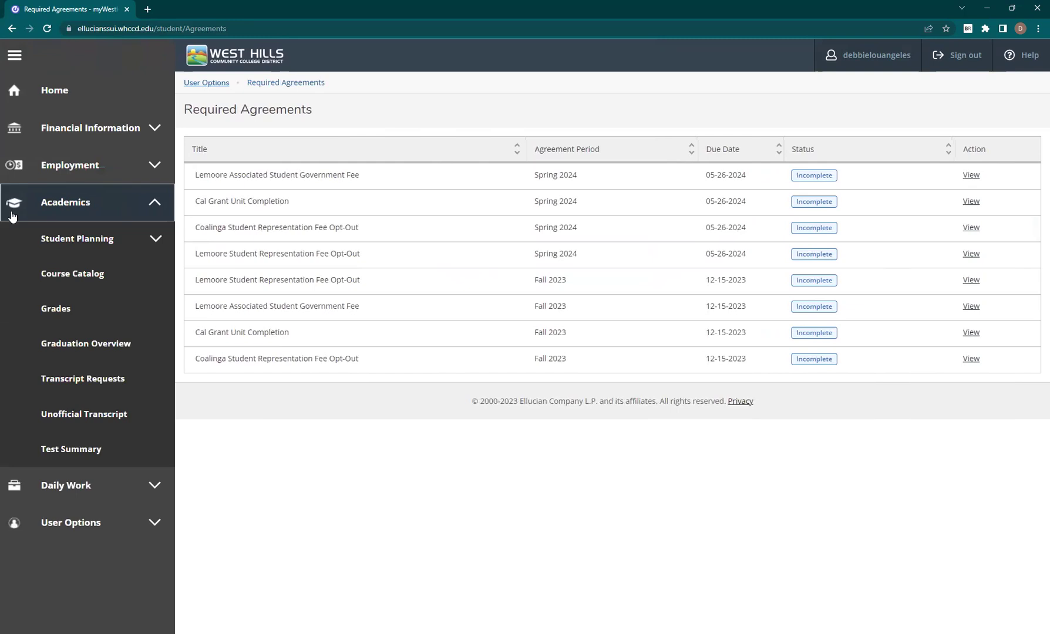
pyautogui.click(59, 277)
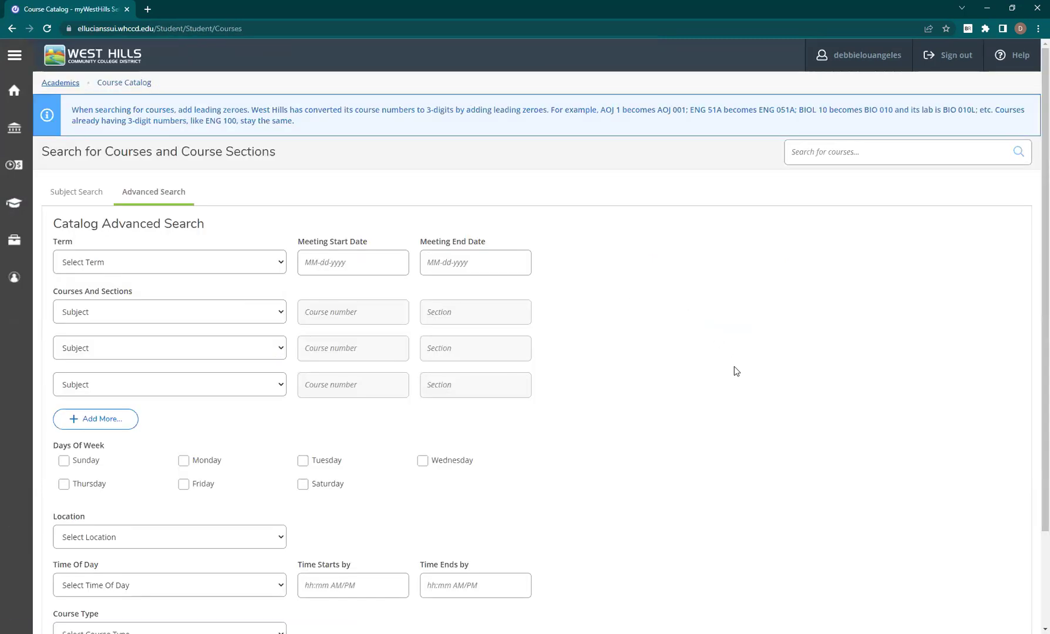
# - Enter Administration of Justice, course 001, section L01 in the first row, leaving Term blank
pyautogui.moveTo(1032, 214); pyautogui.dragTo(1034, 300)
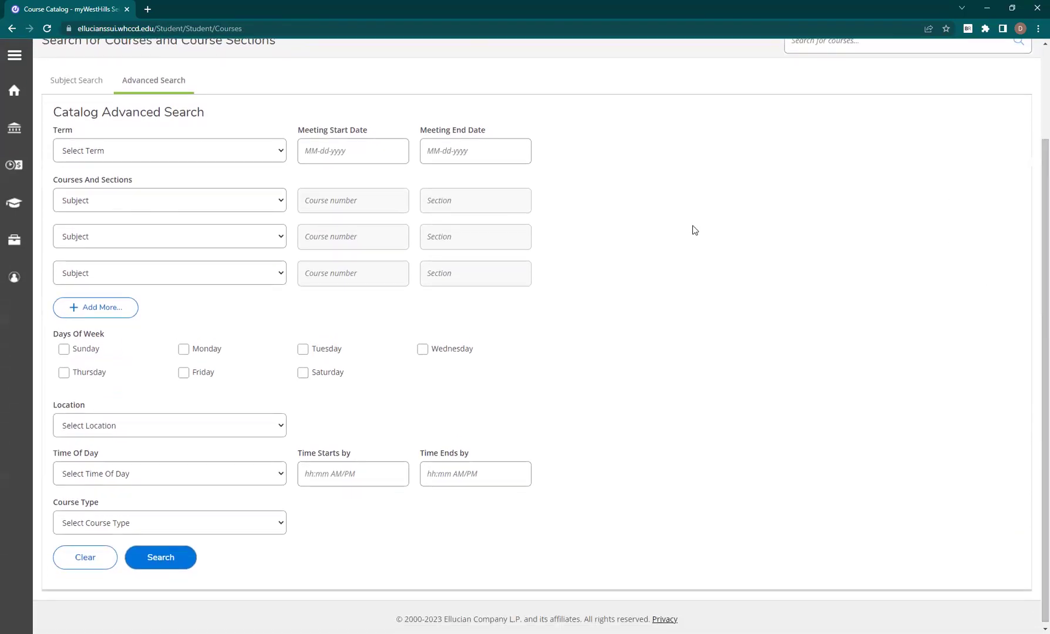
pyautogui.click(281, 155)
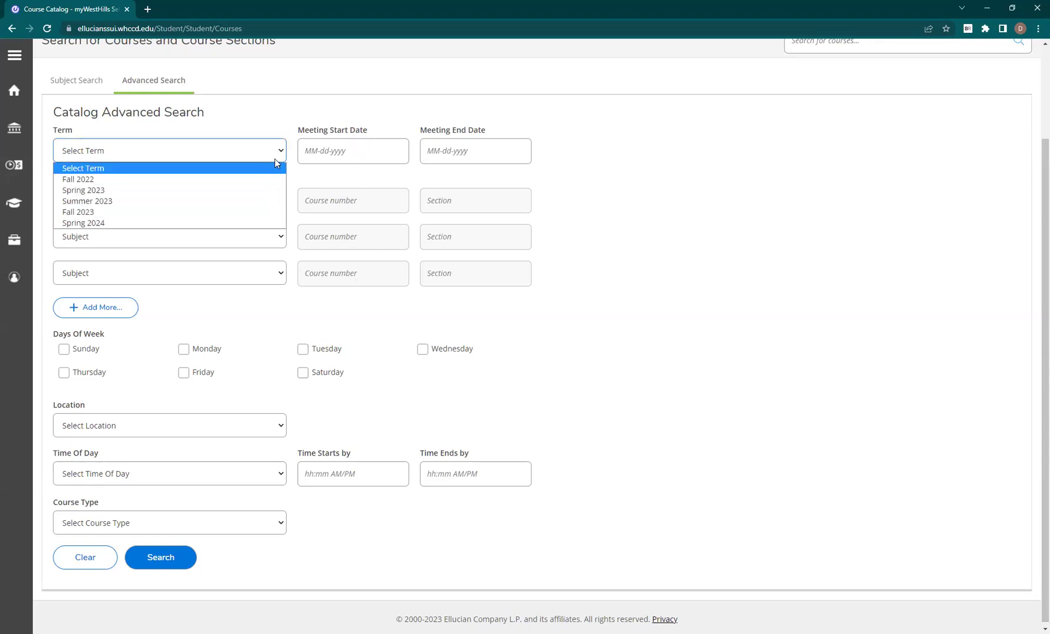
pyautogui.click(272, 167)
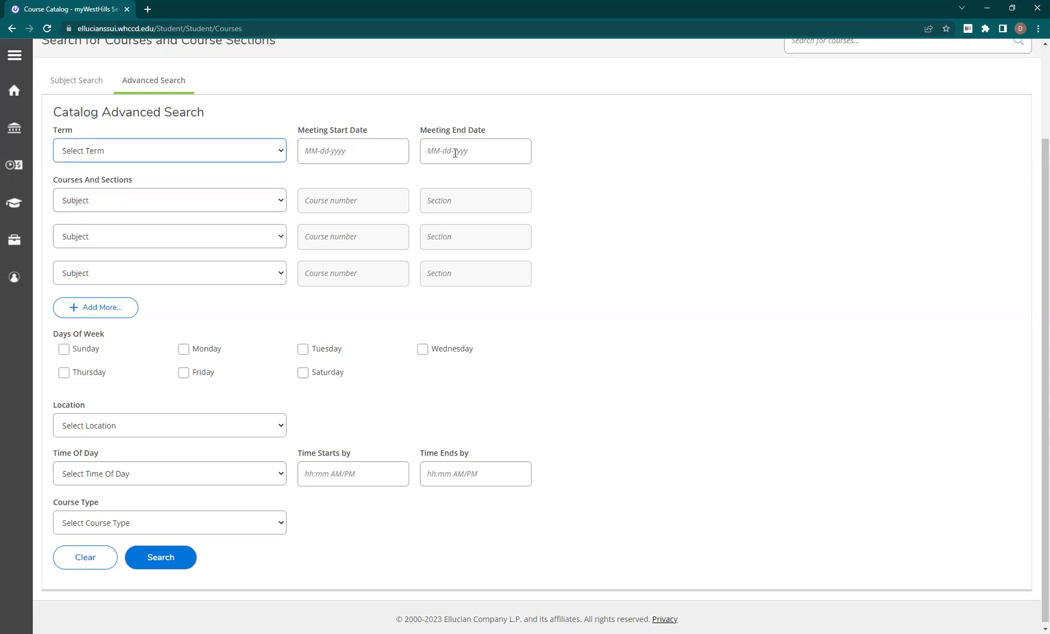
pyautogui.click(278, 203)
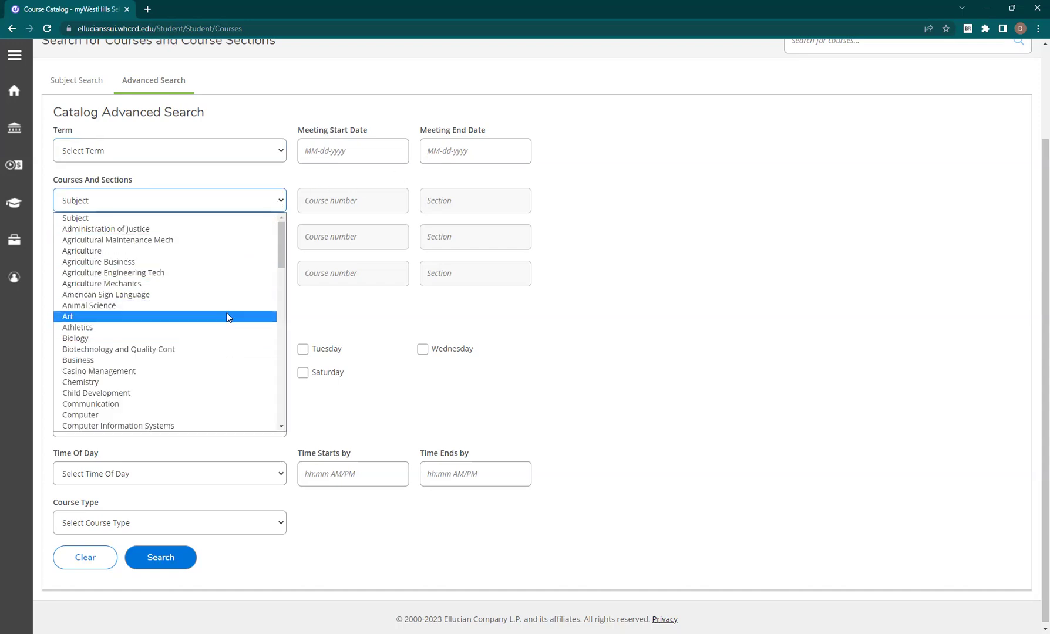
pyautogui.click(228, 234)
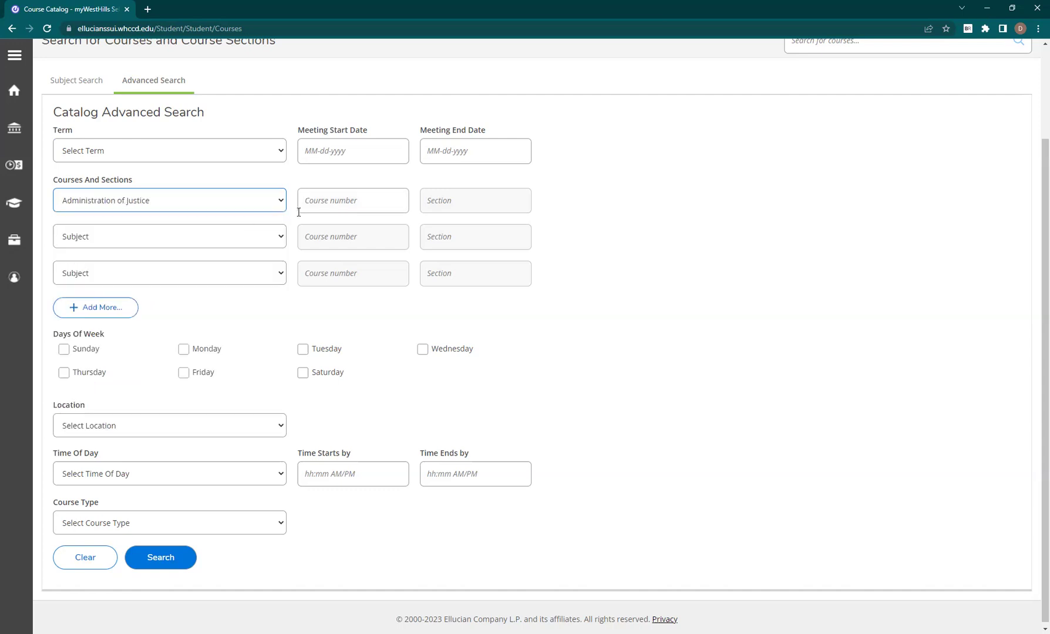
pyautogui.click(316, 206)
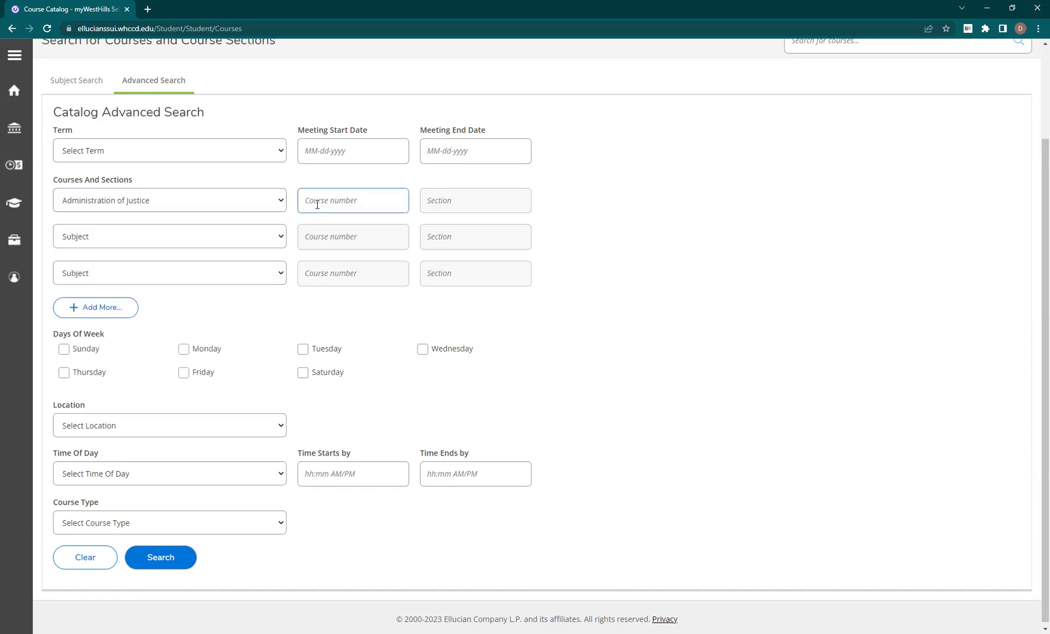
pyautogui.write('001')
pyautogui.click(426, 200)
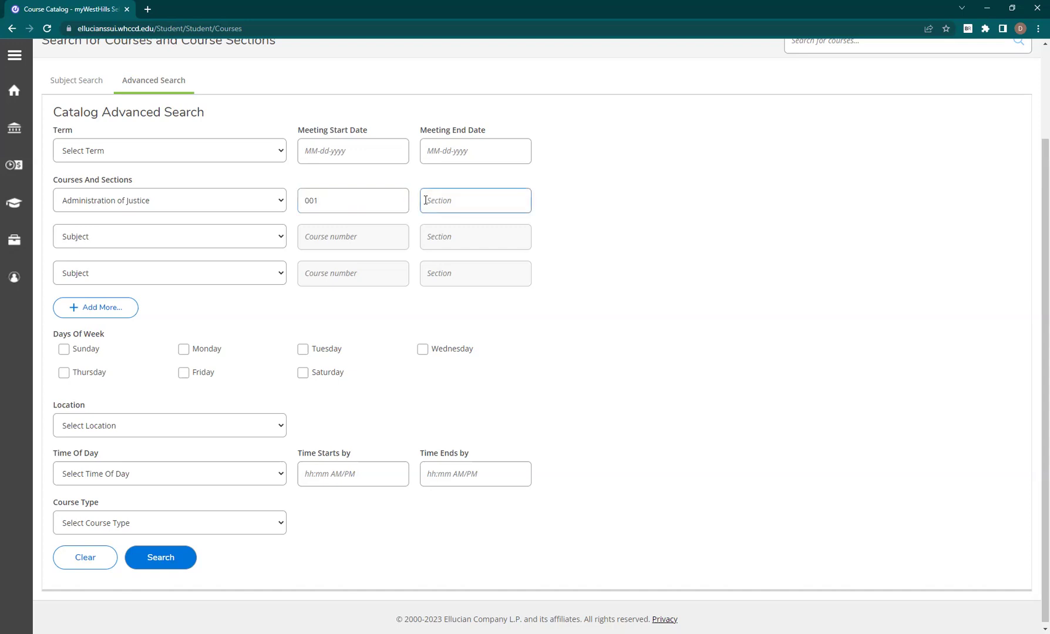
pyautogui.write('L01')
# - Add two more course rows and tick Monday and Wednesday
pyautogui.click(103, 311)
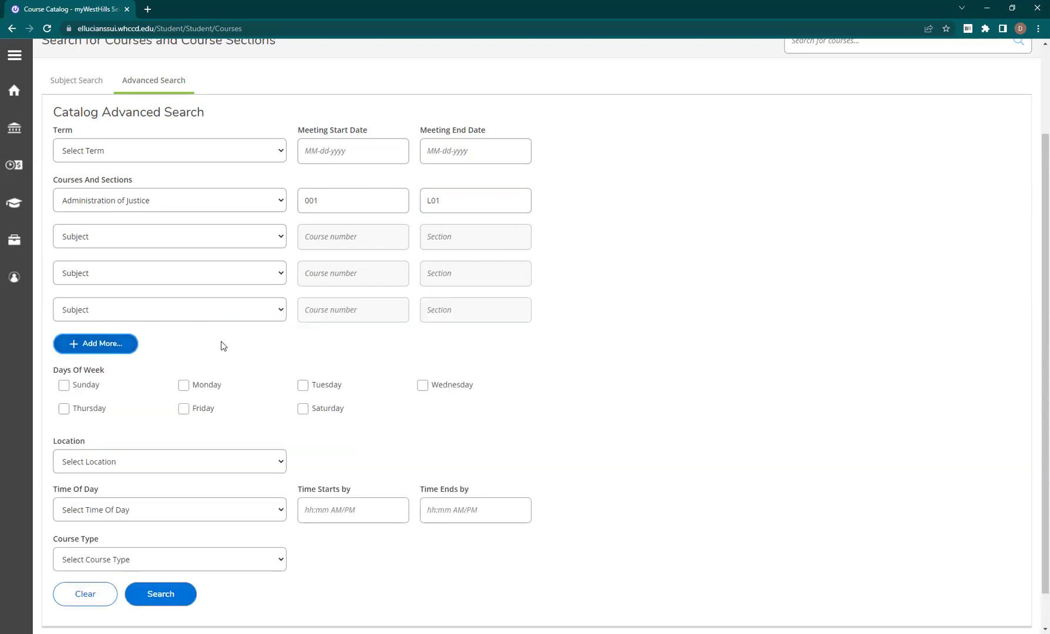
pyautogui.click(128, 350)
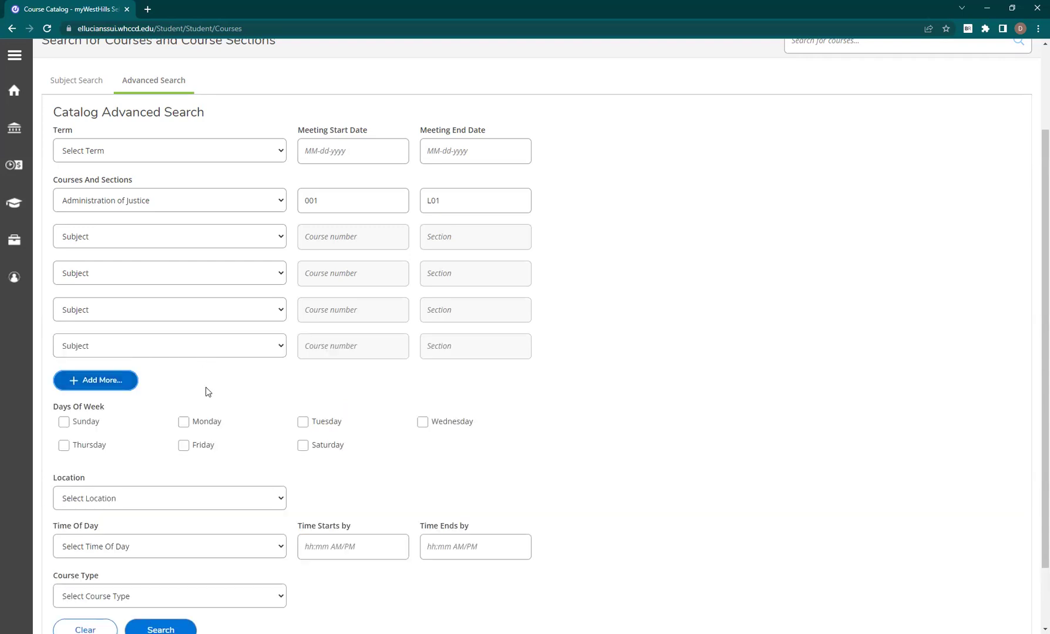
pyautogui.click(184, 423)
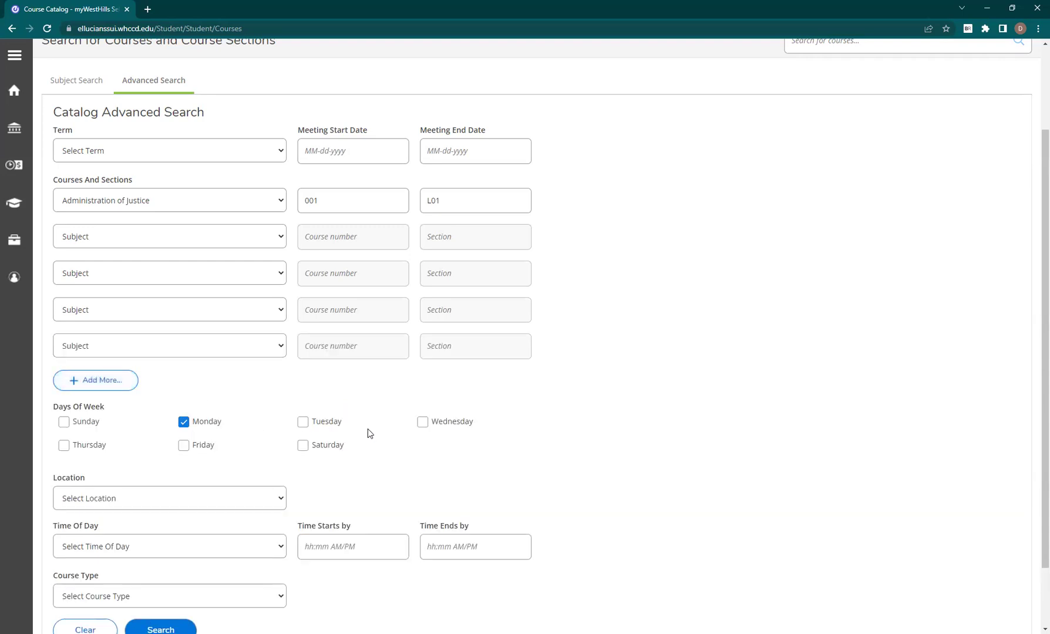
pyautogui.click(420, 423)
pyautogui.scroll(-2, 524, 465)
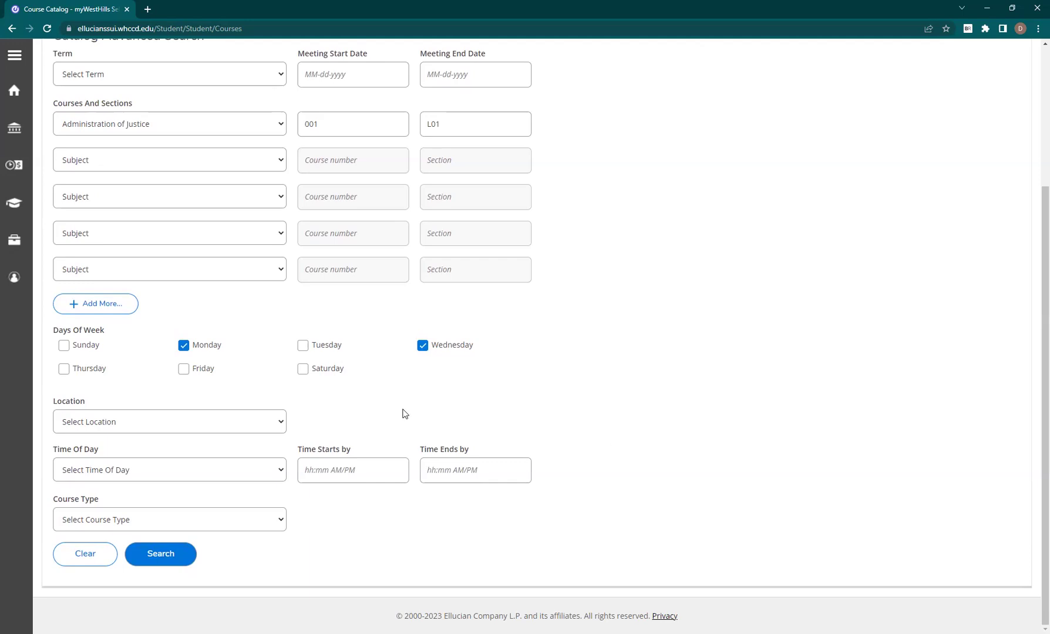
# - Look through the Location, Time of Day and Course Type options without choosing any
pyautogui.click(283, 422)
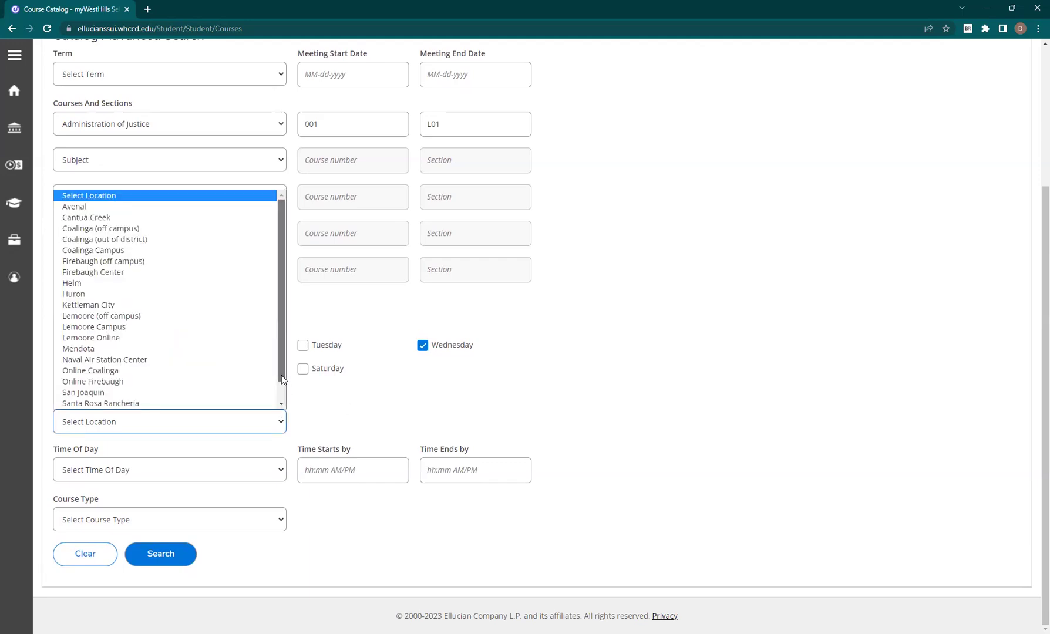
pyautogui.scroll(-1, 271, 327)
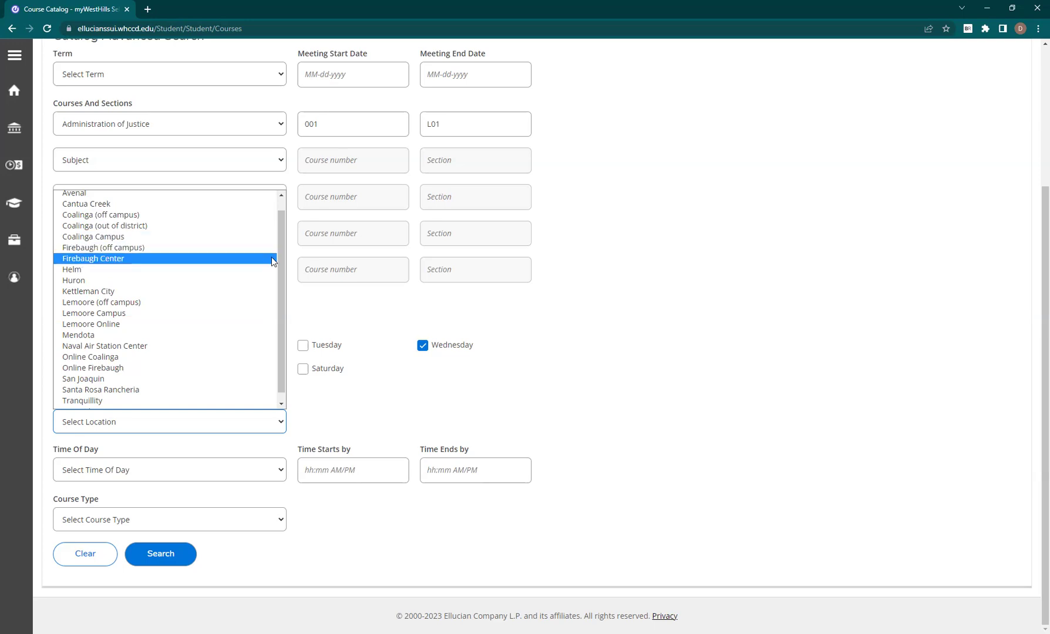
pyautogui.click(579, 355)
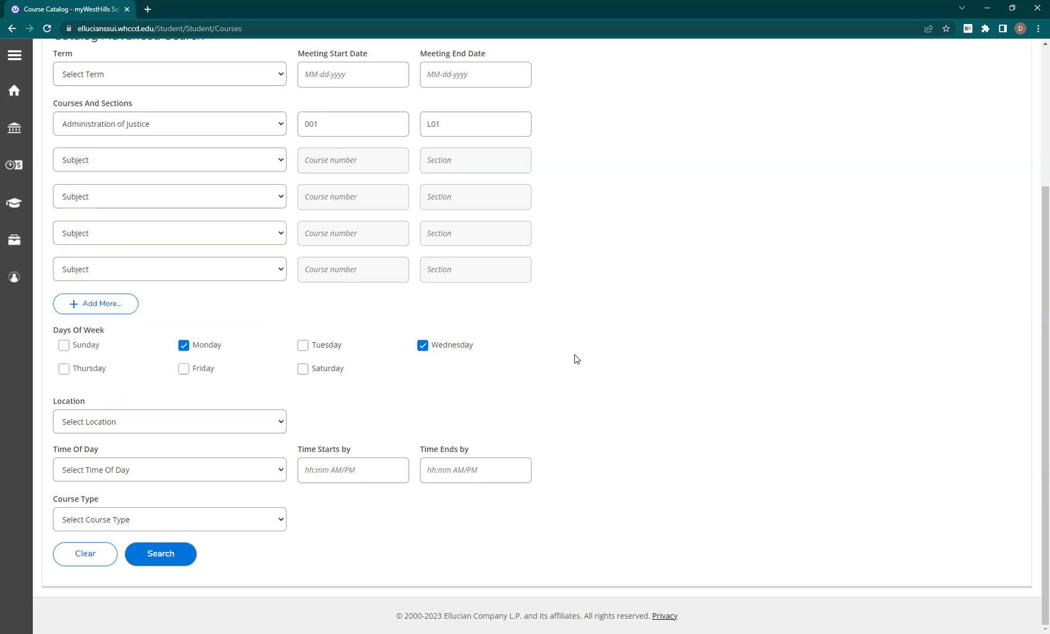
pyautogui.click(262, 473)
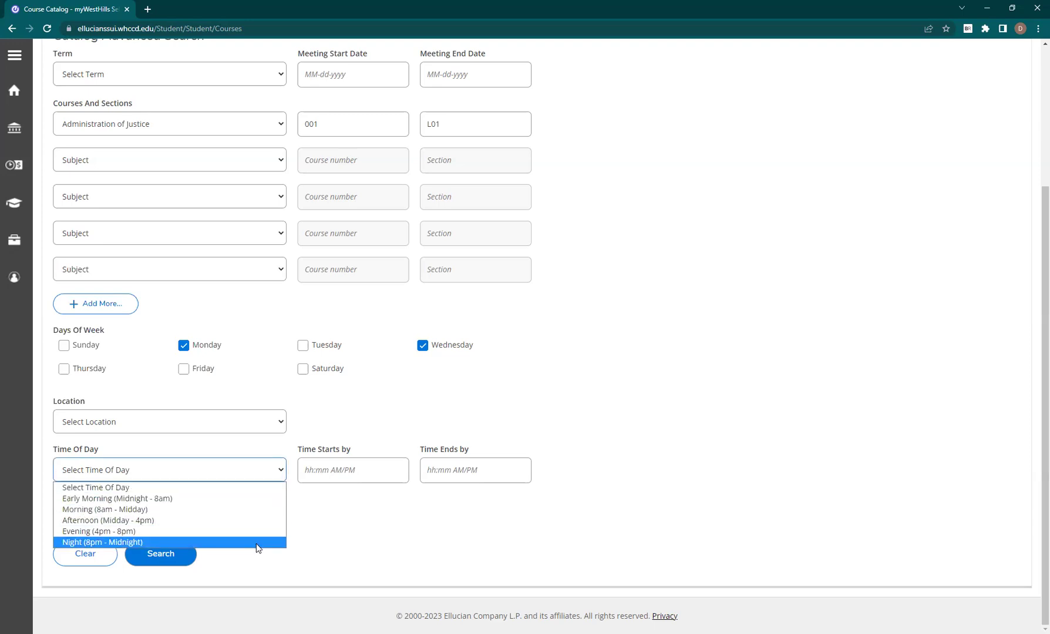
pyautogui.click(354, 473)
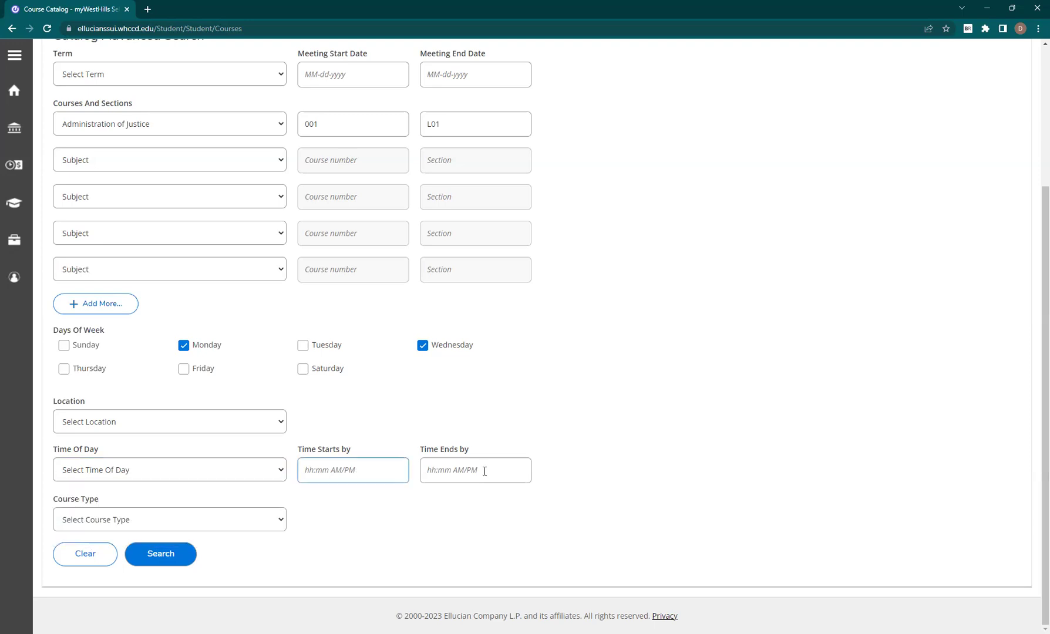
pyautogui.click(282, 520)
pyautogui.moveTo(278, 344); pyautogui.dragTo(279, 488)
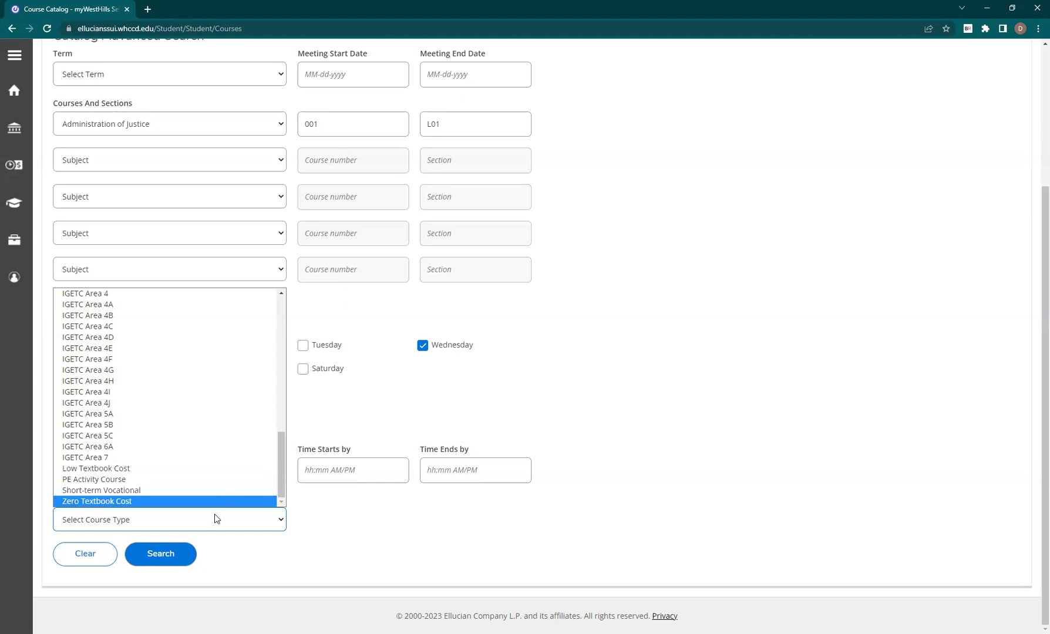
pyautogui.click(226, 565)
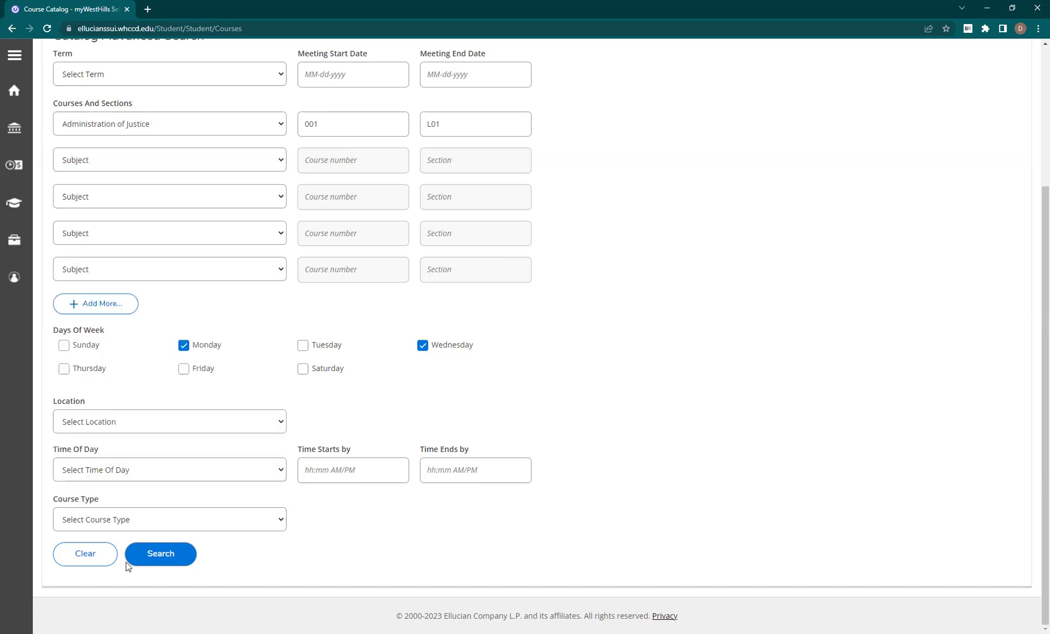
# - Clear the form, set Term to Fall 2023, and enter Math 041 as the first course
pyautogui.click(85, 554)
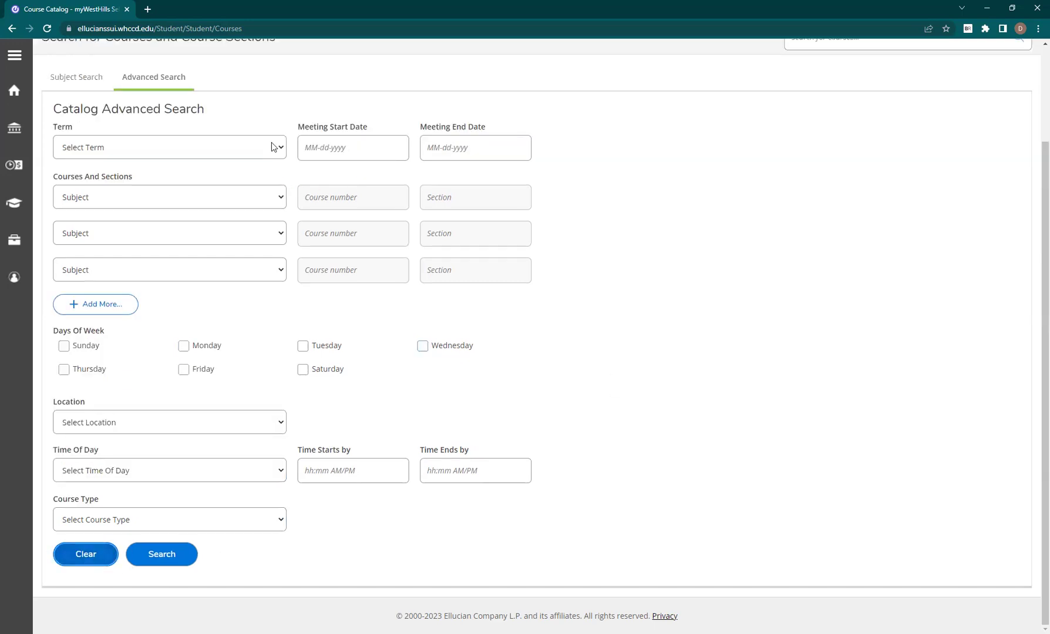
pyautogui.click(271, 146)
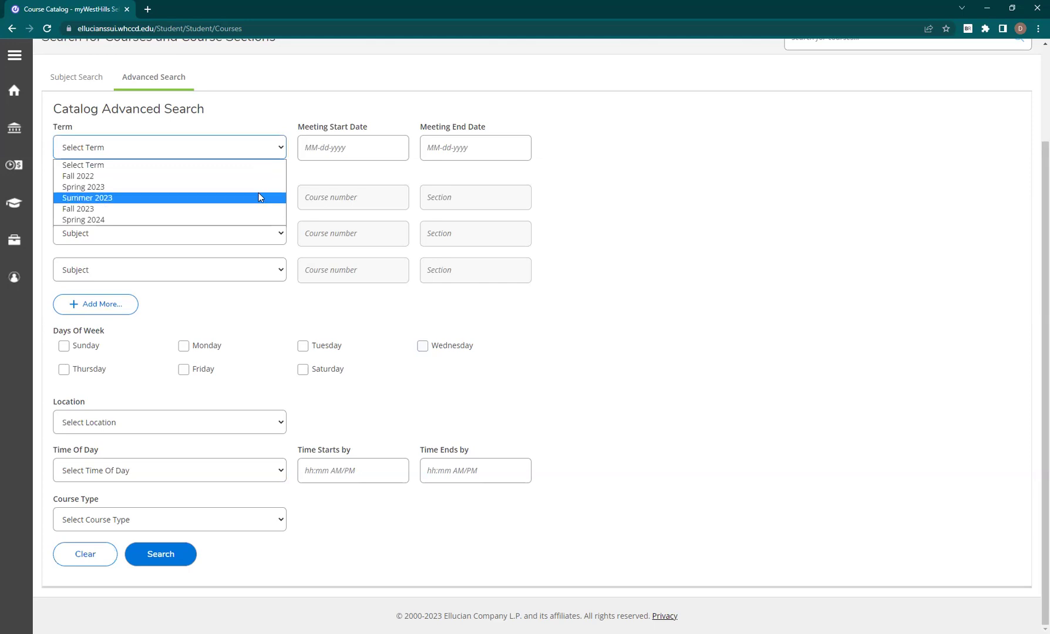
pyautogui.click(256, 209)
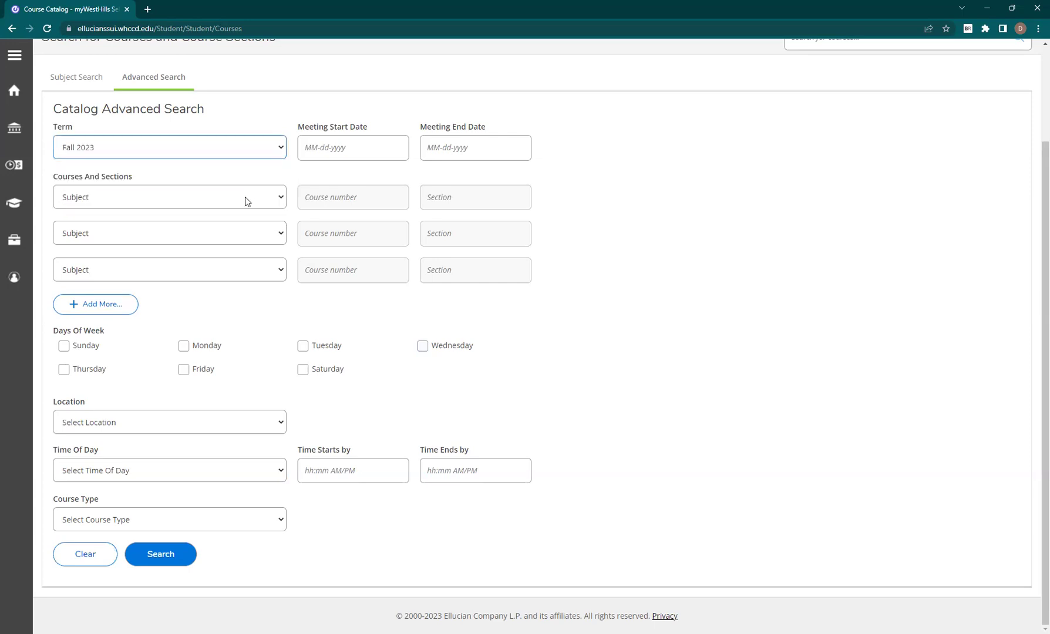
pyautogui.click(245, 198)
pyautogui.scroll(-6, 227, 288)
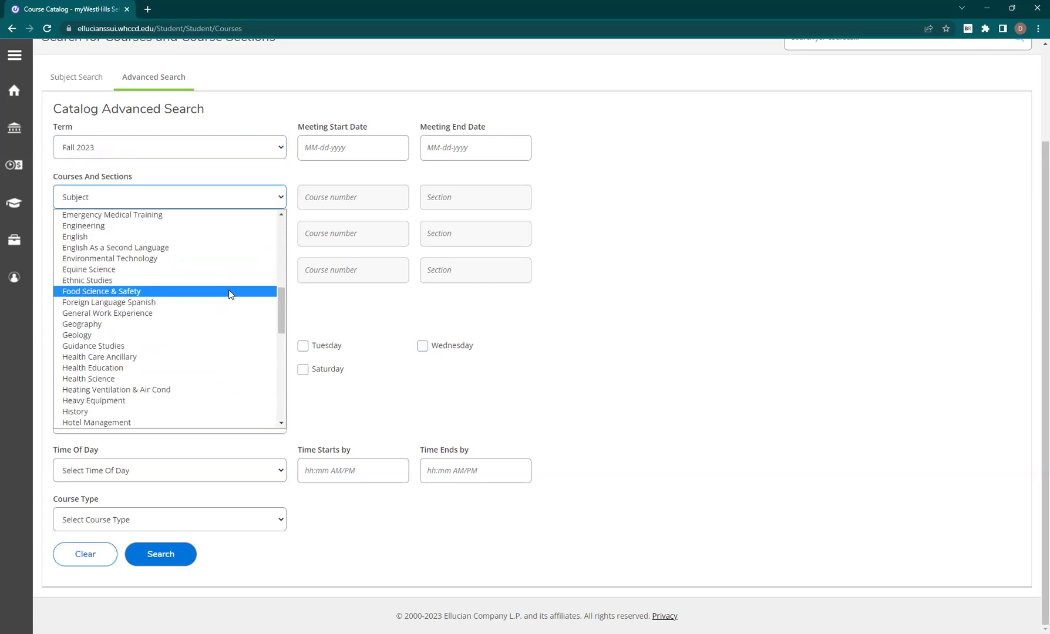
pyautogui.scroll(-5, 228, 293)
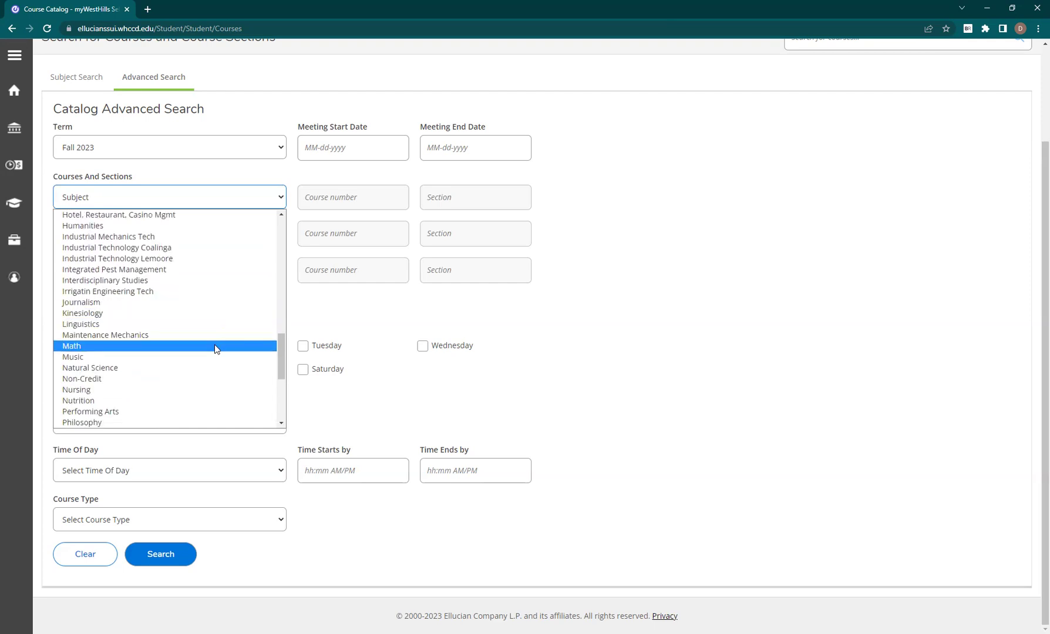
pyautogui.click(215, 346)
pyautogui.click(349, 196)
pyautogui.write('041')
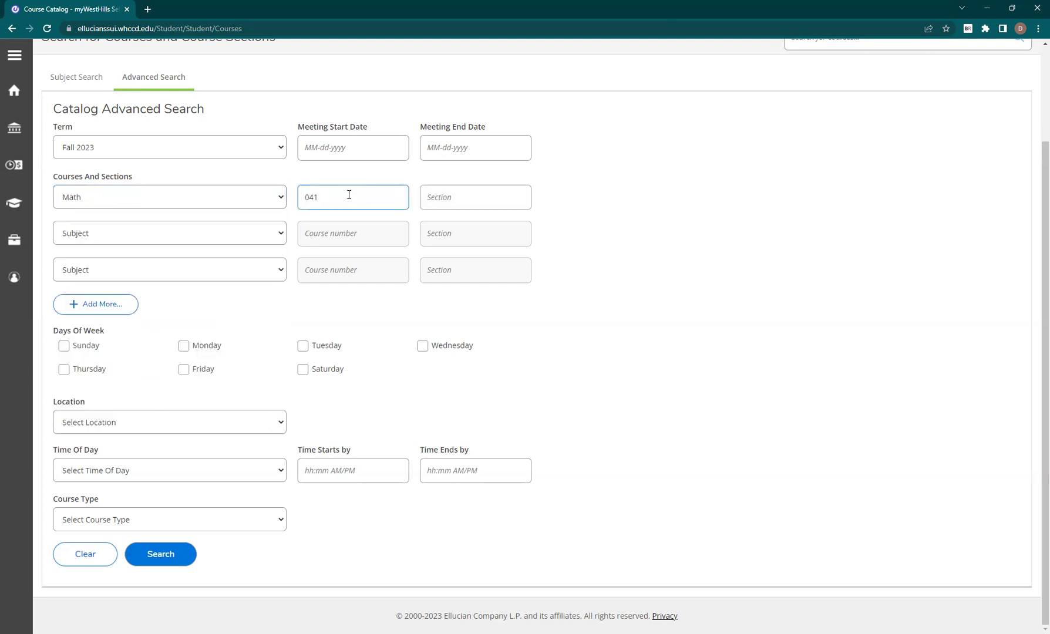
# - Add Art 042 and Psychology 001 as the second and third courses
pyautogui.click(270, 233)
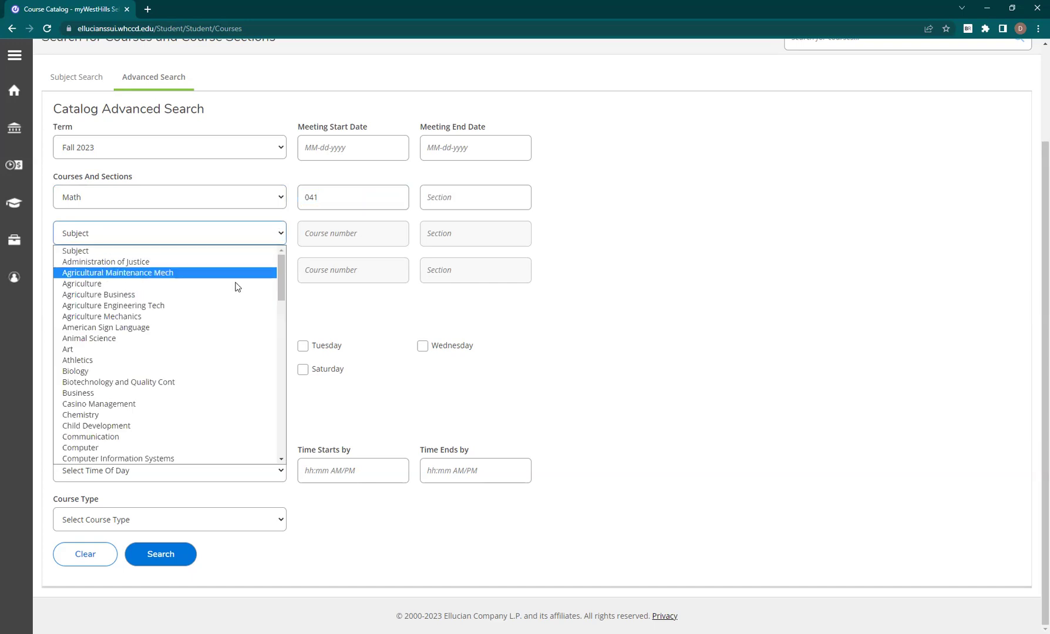
pyautogui.click(216, 348)
pyautogui.click(331, 233)
pyautogui.write('042')
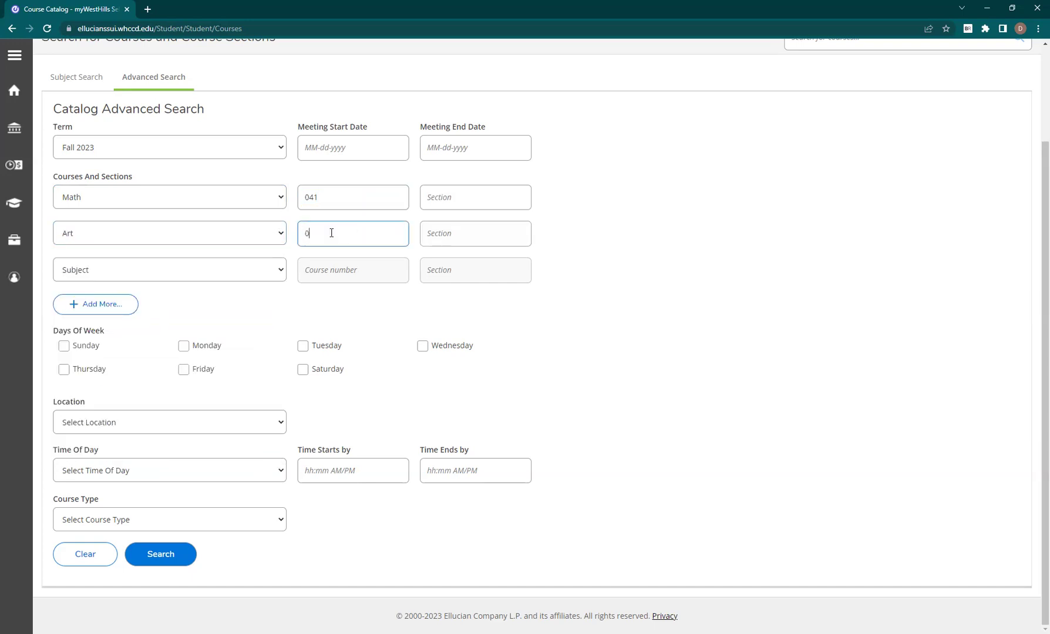
pyautogui.click(260, 271)
pyautogui.scroll(-10, 272, 409)
pyautogui.scroll(-5, 273, 408)
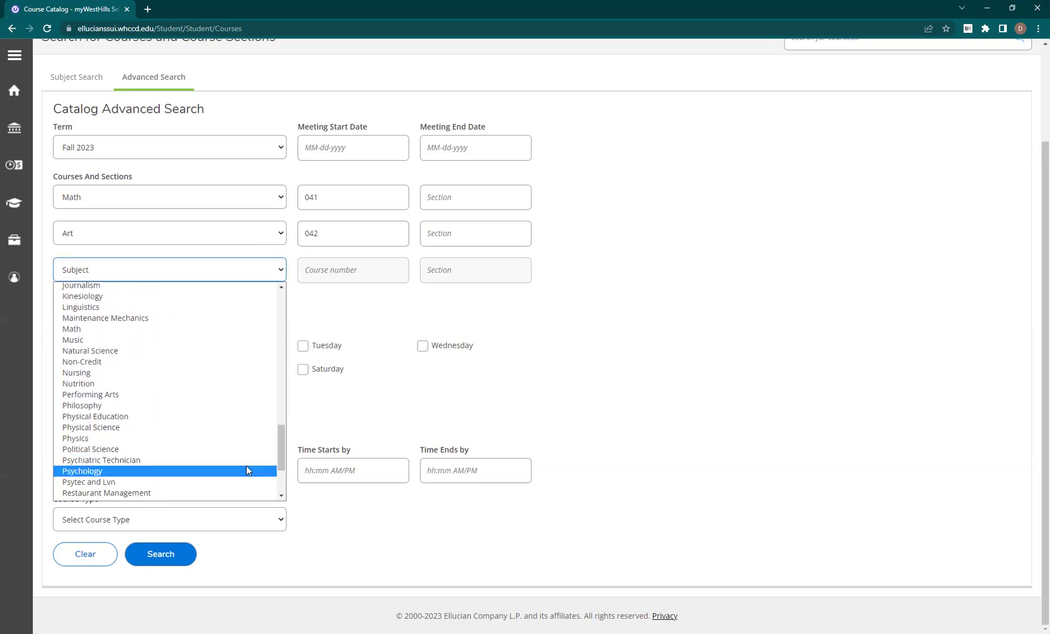
pyautogui.click(246, 470)
pyautogui.click(339, 270)
pyautogui.write('001')
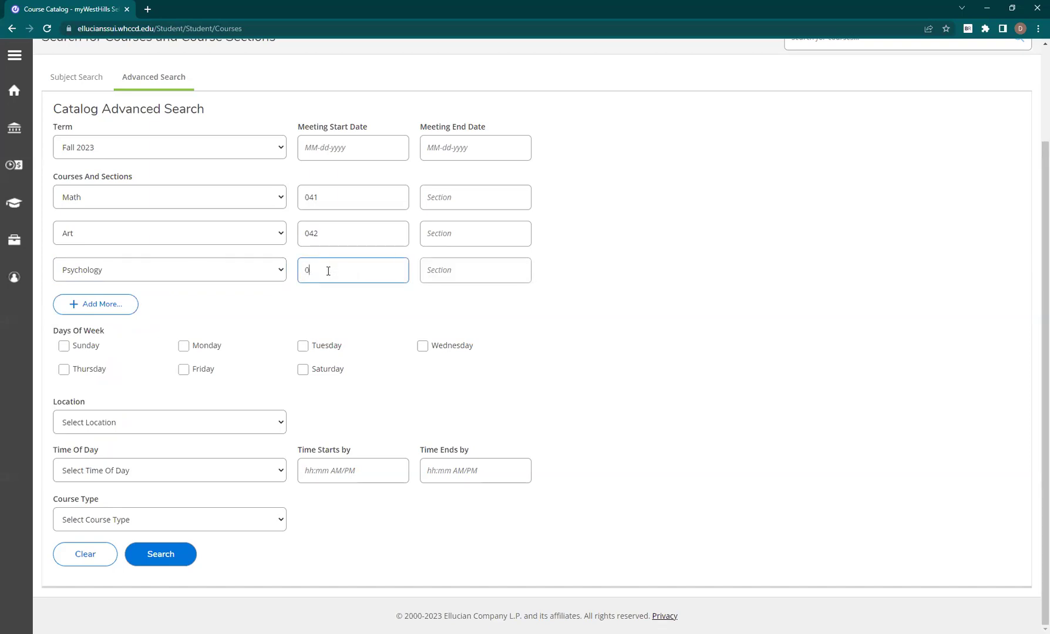
# - Add a Student Development row, limit to Lemoore Campus and Zero Textbook Cost, and search
pyautogui.click(103, 306)
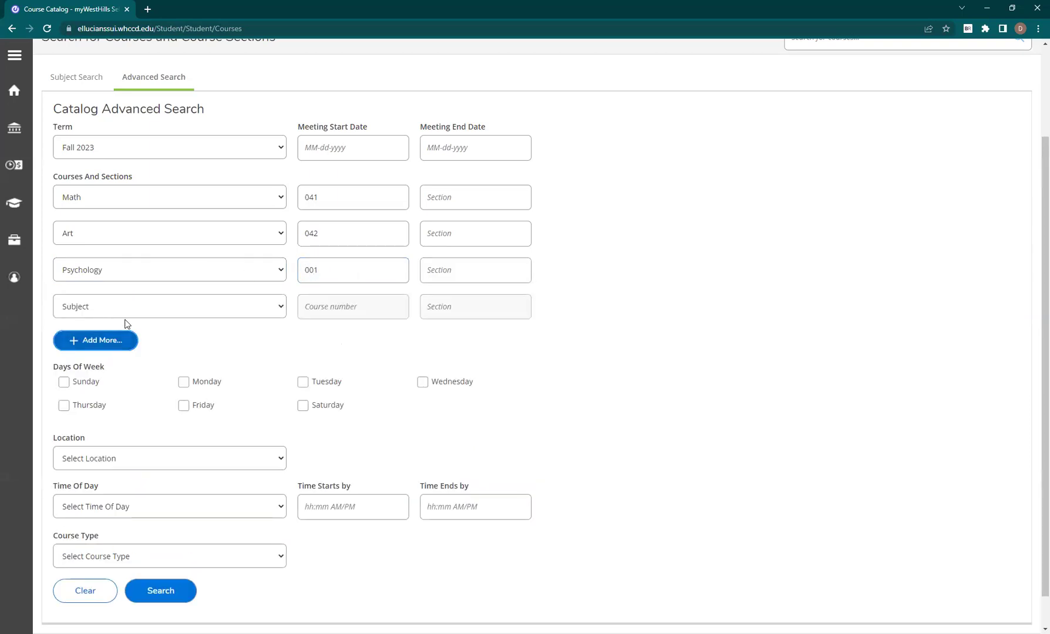
pyautogui.click(150, 313)
pyautogui.moveTo(286, 346); pyautogui.dragTo(279, 498)
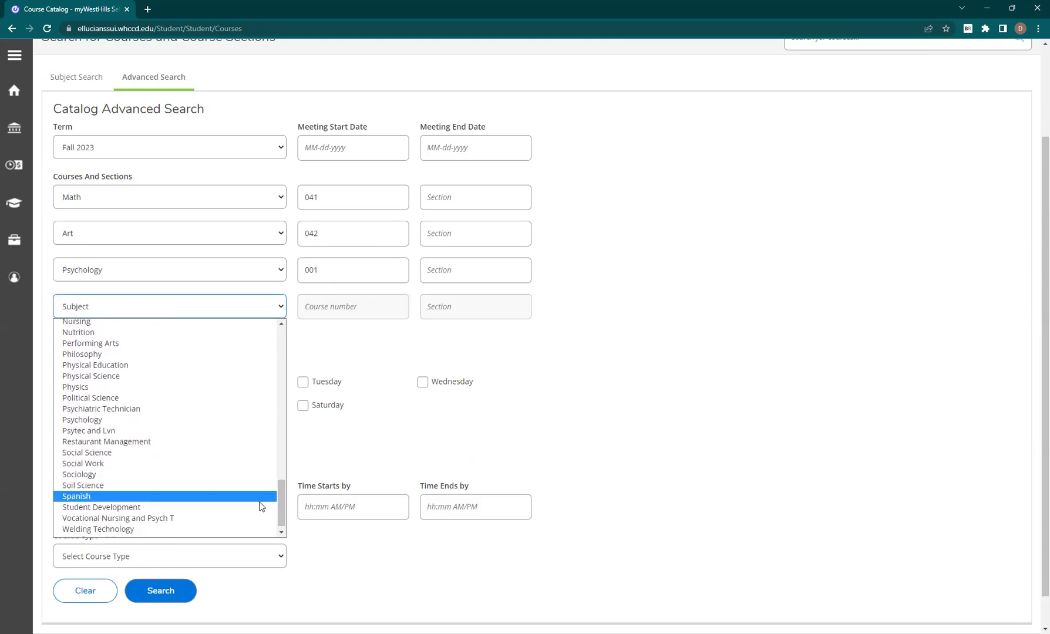
pyautogui.click(257, 514)
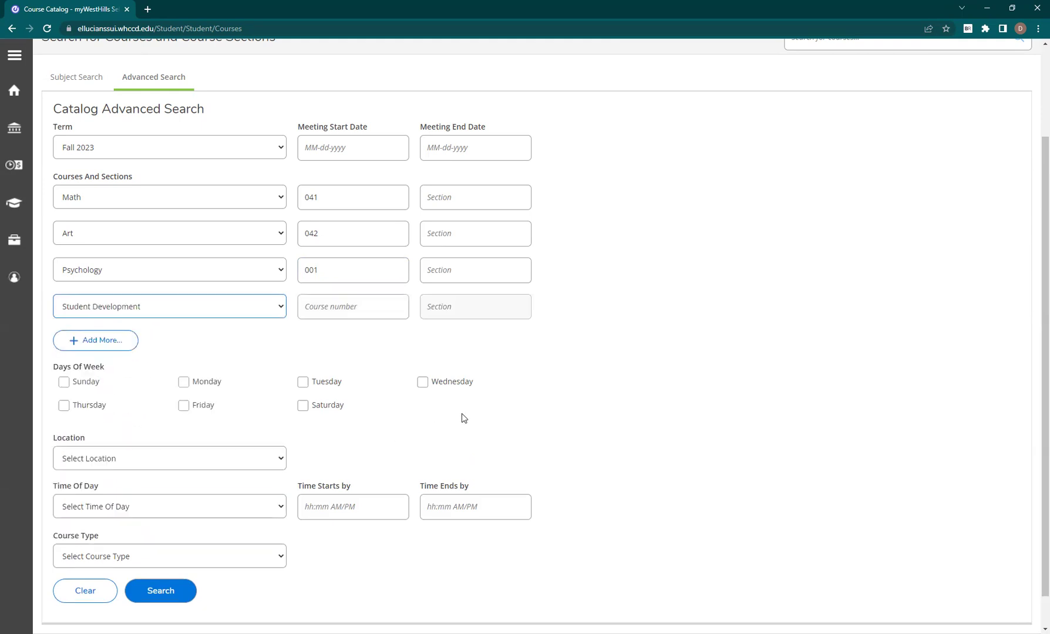
pyautogui.click(173, 463)
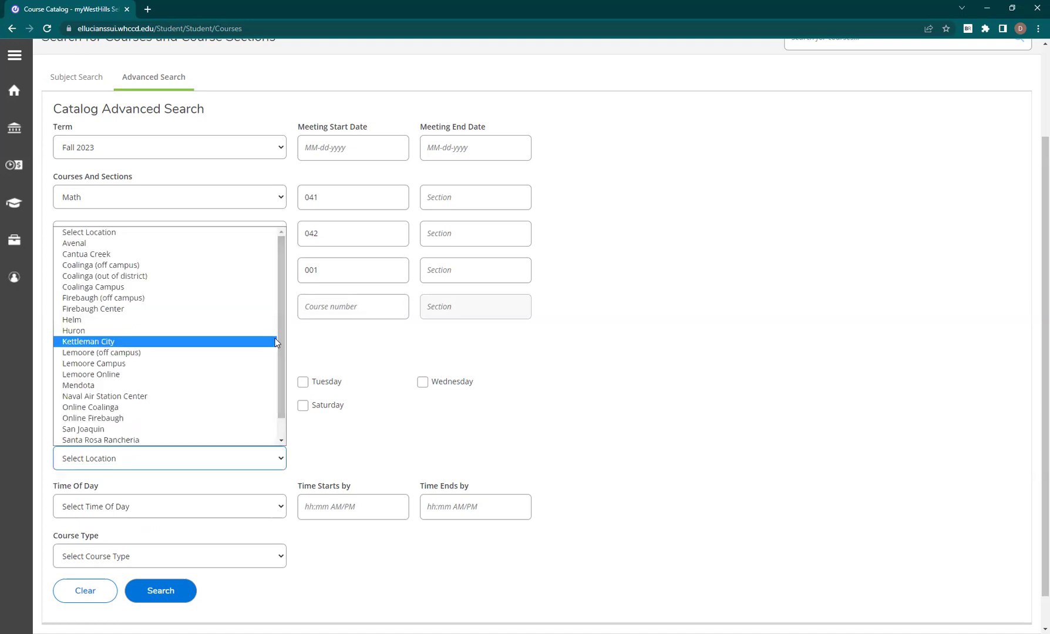
pyautogui.click(246, 365)
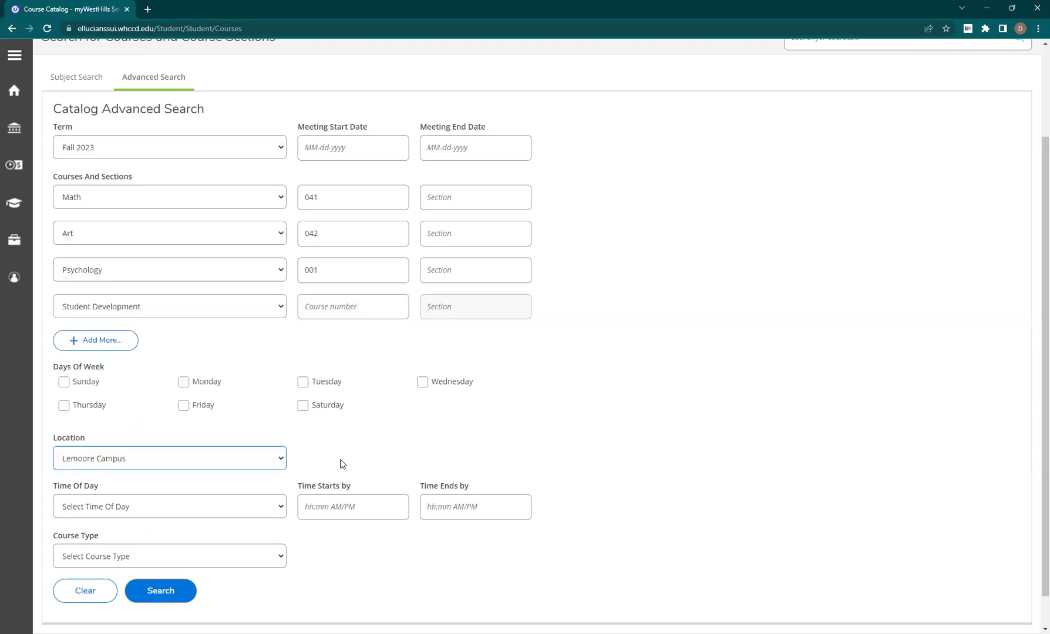
pyautogui.click(262, 564)
pyautogui.moveTo(281, 390); pyautogui.dragTo(277, 532)
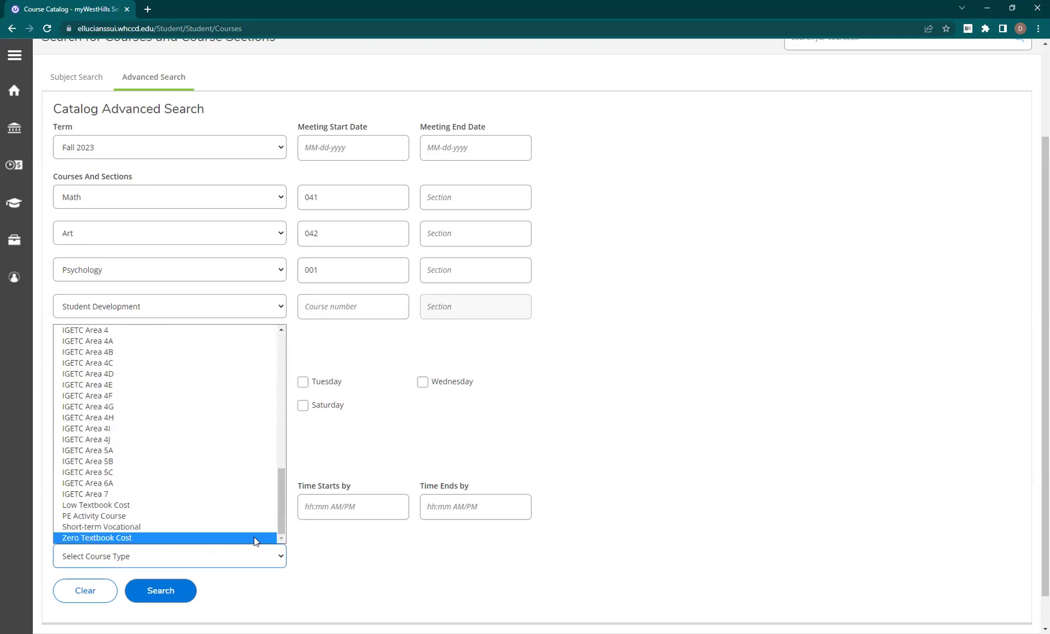
pyautogui.click(254, 539)
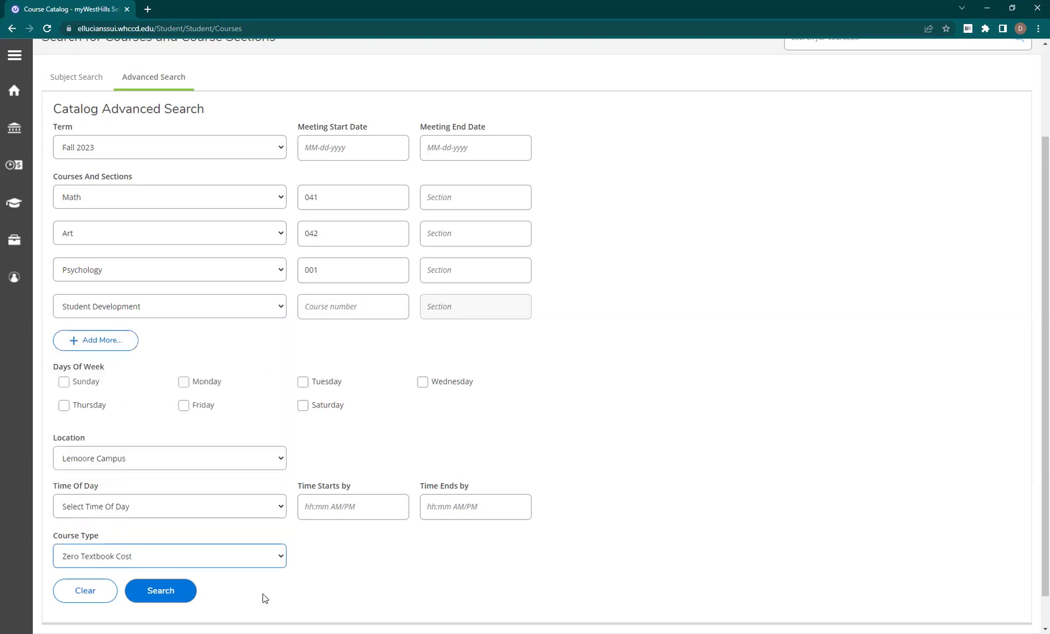
pyautogui.click(167, 595)
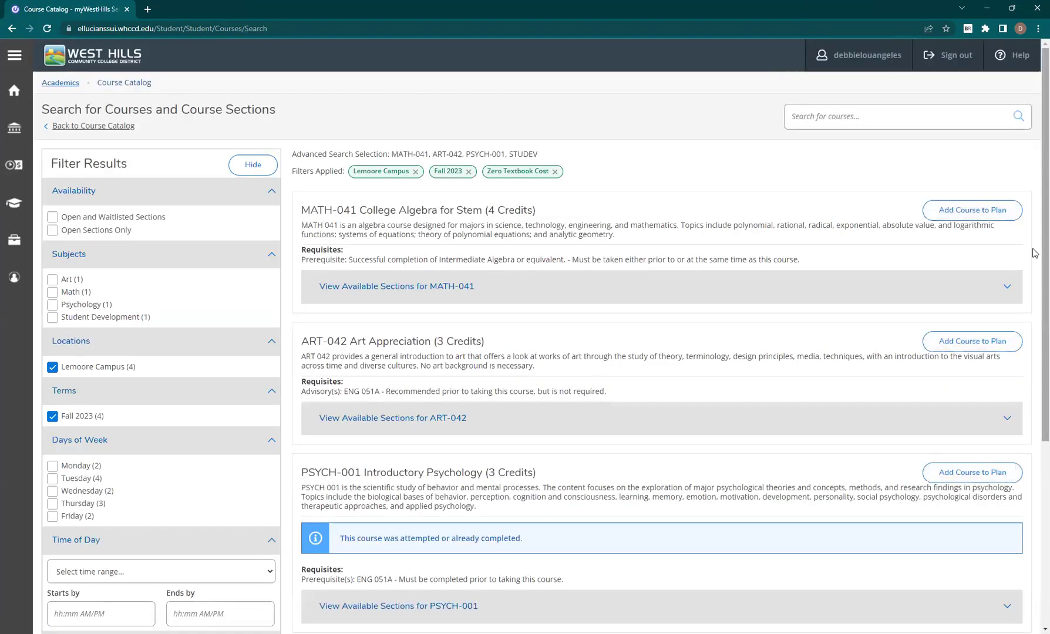
# - Expand the MATH-041 sections and view details for MATH-041-L20 (4 credits, 18 open seats)
pyautogui.scroll(-1, 1034, 288)
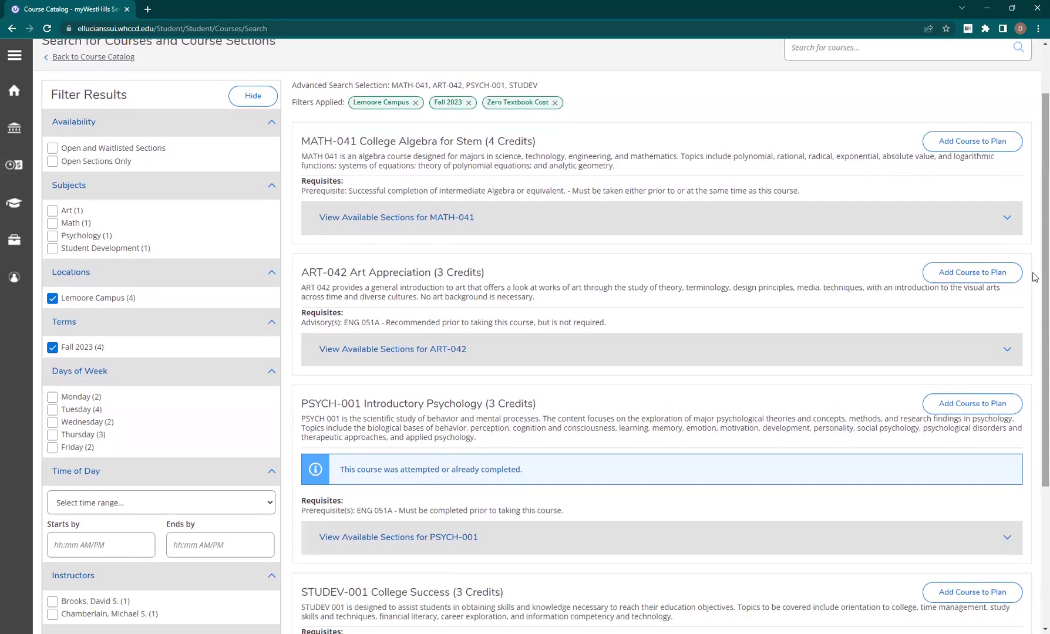
pyautogui.click(578, 222)
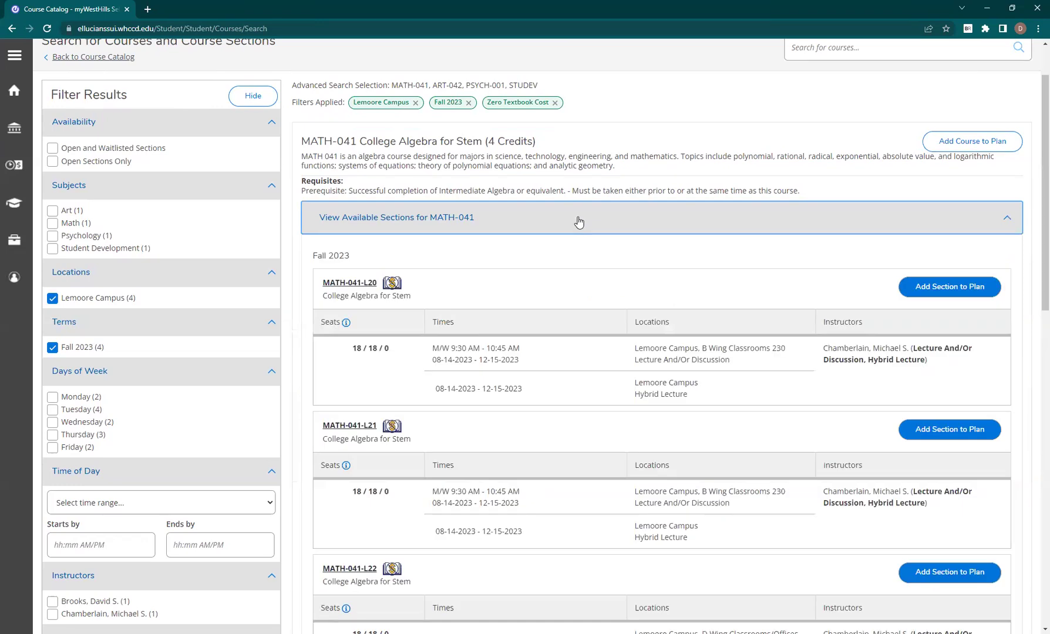
pyautogui.scroll(-2, 1034, 298)
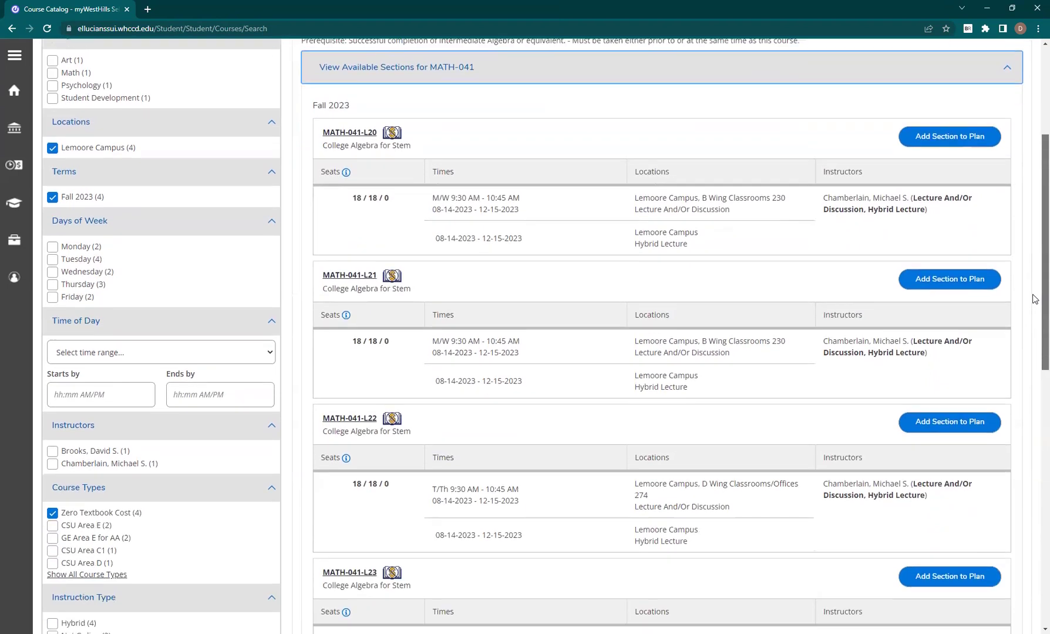
pyautogui.scroll(-1, 1034, 299)
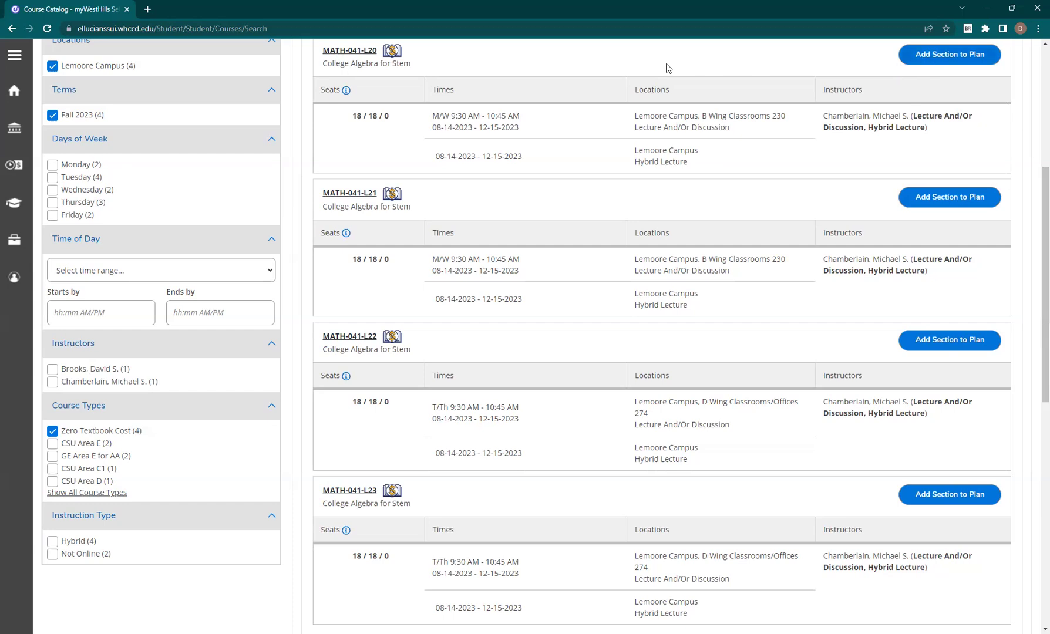
pyautogui.click(348, 51)
pyautogui.moveTo(724, 206); pyautogui.dragTo(723, 276)
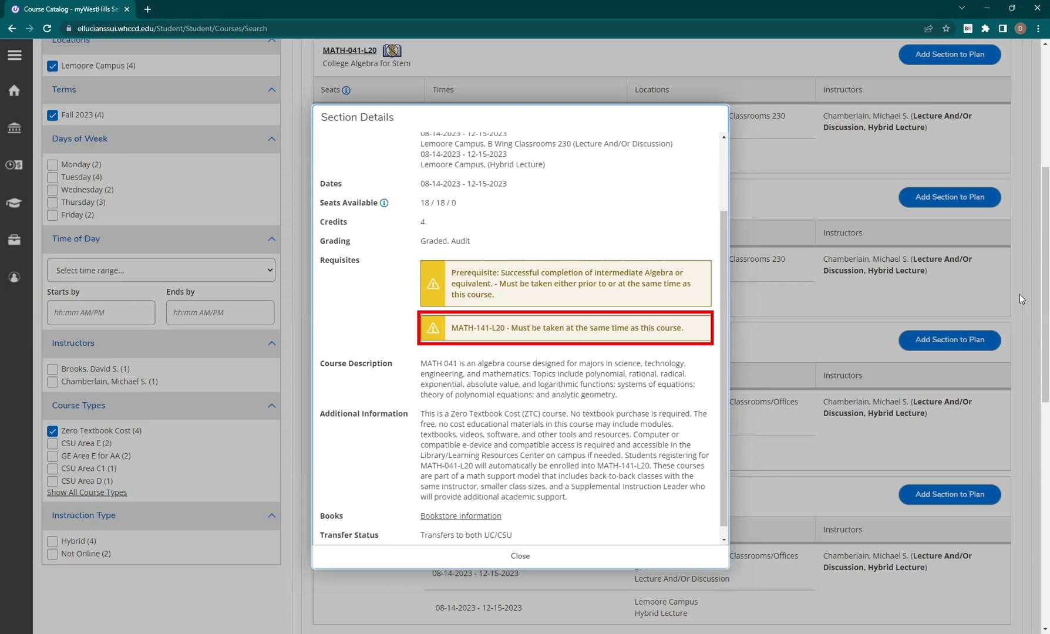
# - Check another MATH-041 section's details, then add MATH-041-L21 to the plan
pyautogui.click(523, 557)
pyautogui.click(358, 195)
pyautogui.scroll(-1, 724, 423)
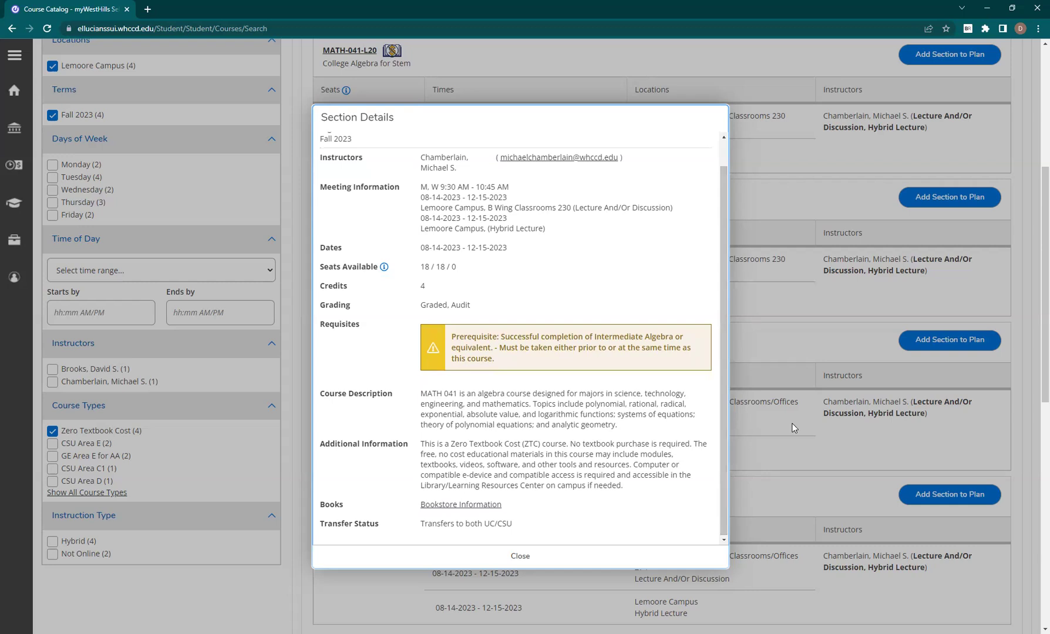
pyautogui.click(547, 556)
pyautogui.click(921, 200)
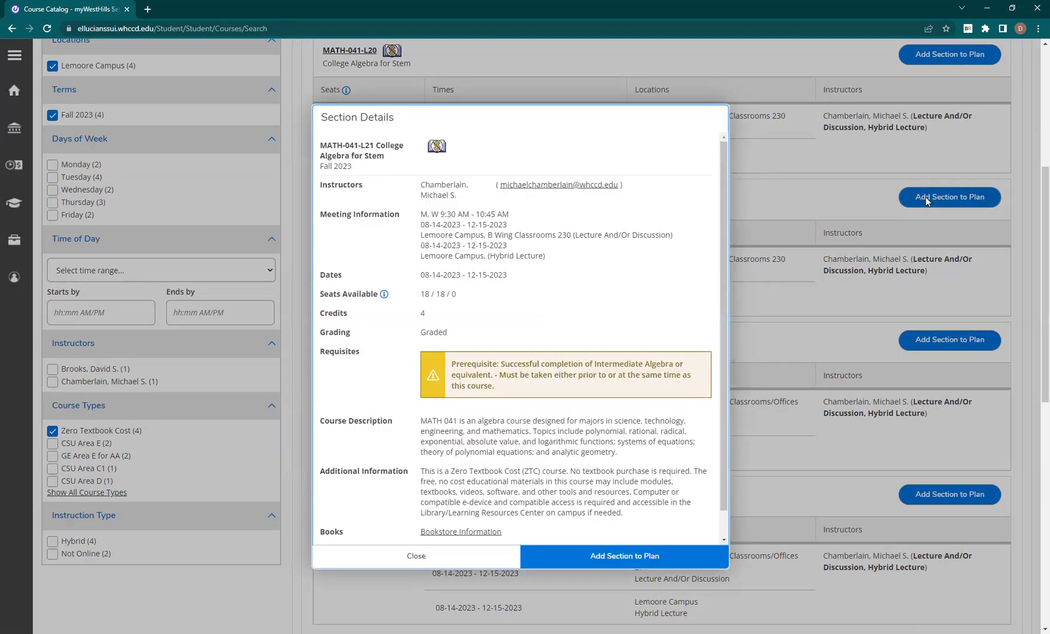
pyautogui.moveTo(723, 209); pyautogui.dragTo(722, 234)
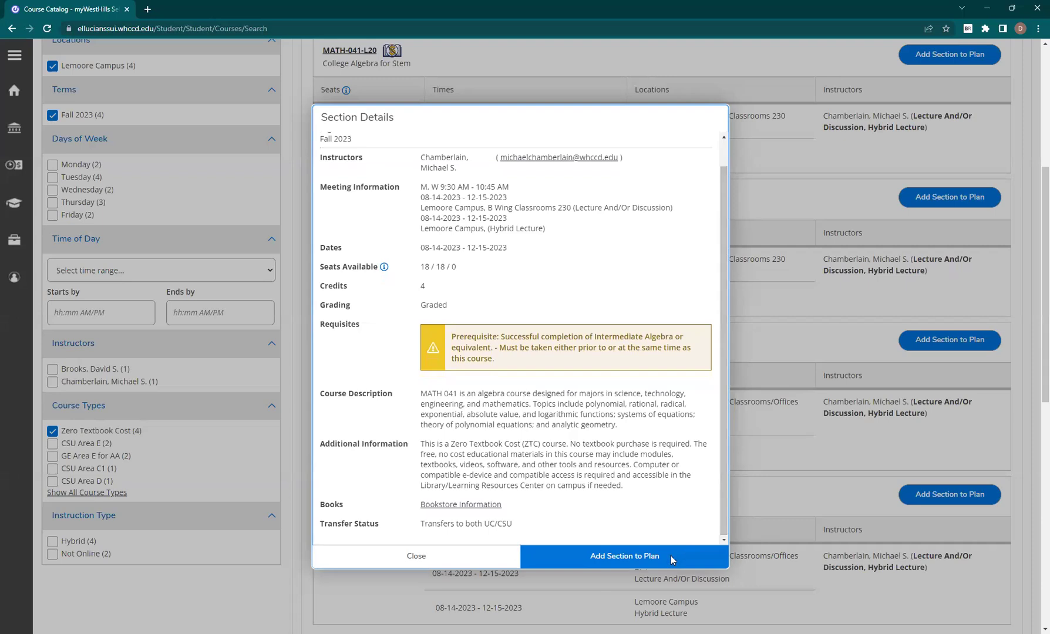
pyautogui.click(607, 560)
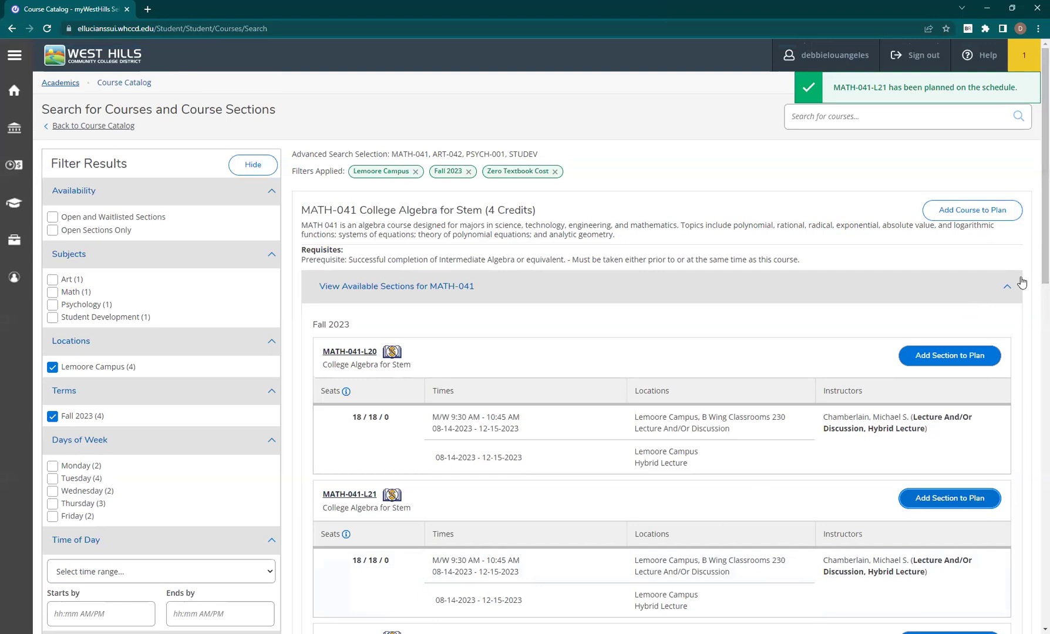
pyautogui.click(1008, 288)
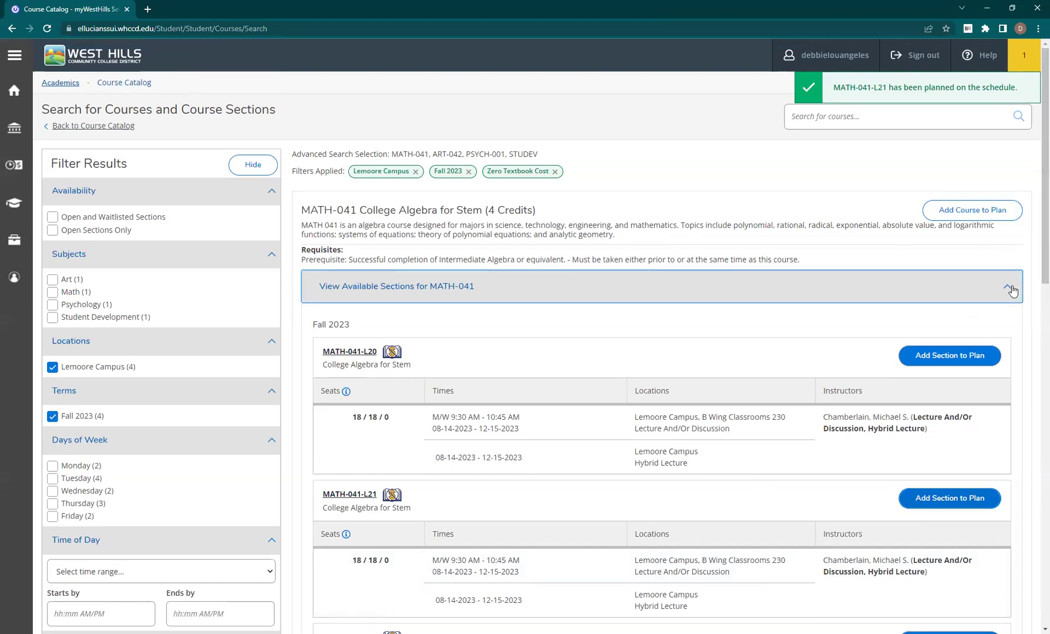
# - Expand the ART-042 sections and plan ART-042-L01 (T/Th 2:30–3:45 PM)
pyautogui.scroll(-1, 1033, 274)
pyautogui.scroll(-2, 1034, 275)
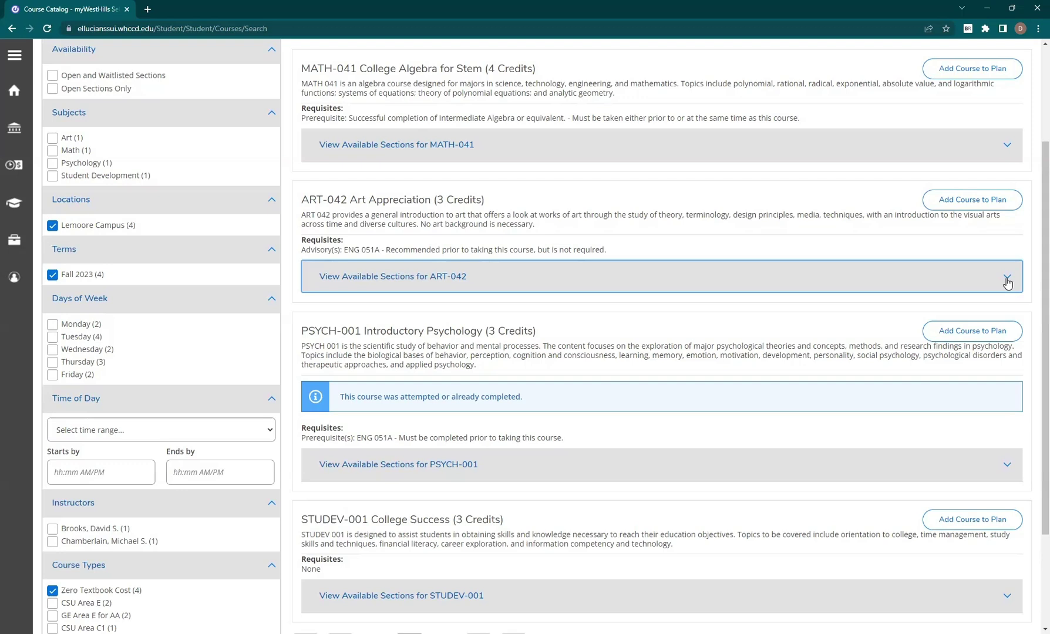
pyautogui.click(1007, 283)
pyautogui.click(941, 347)
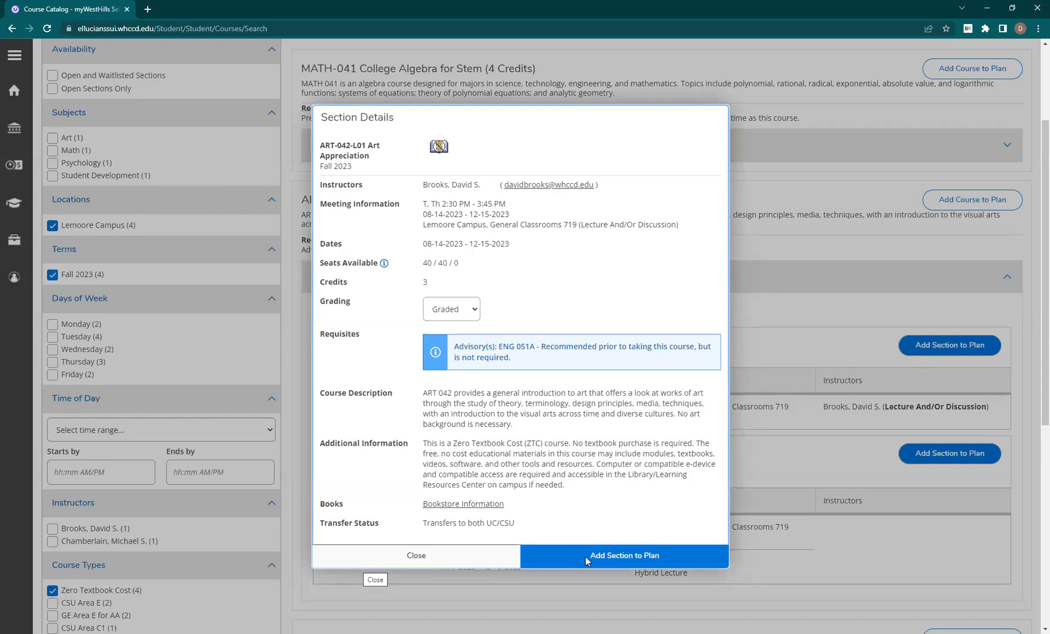
pyautogui.click(585, 555)
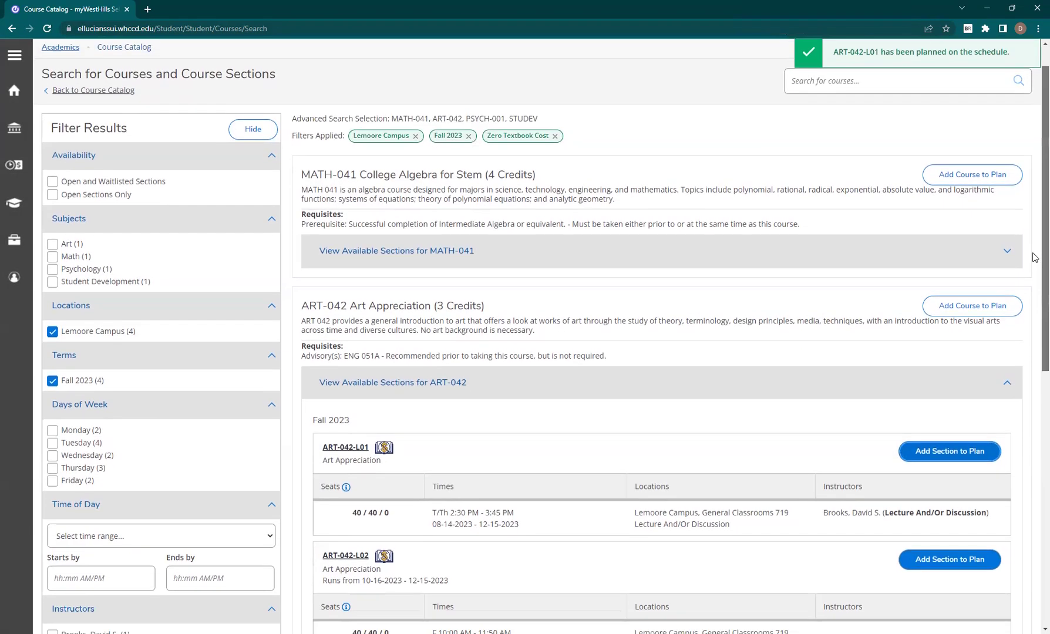
pyautogui.scroll(-8, 1034, 258)
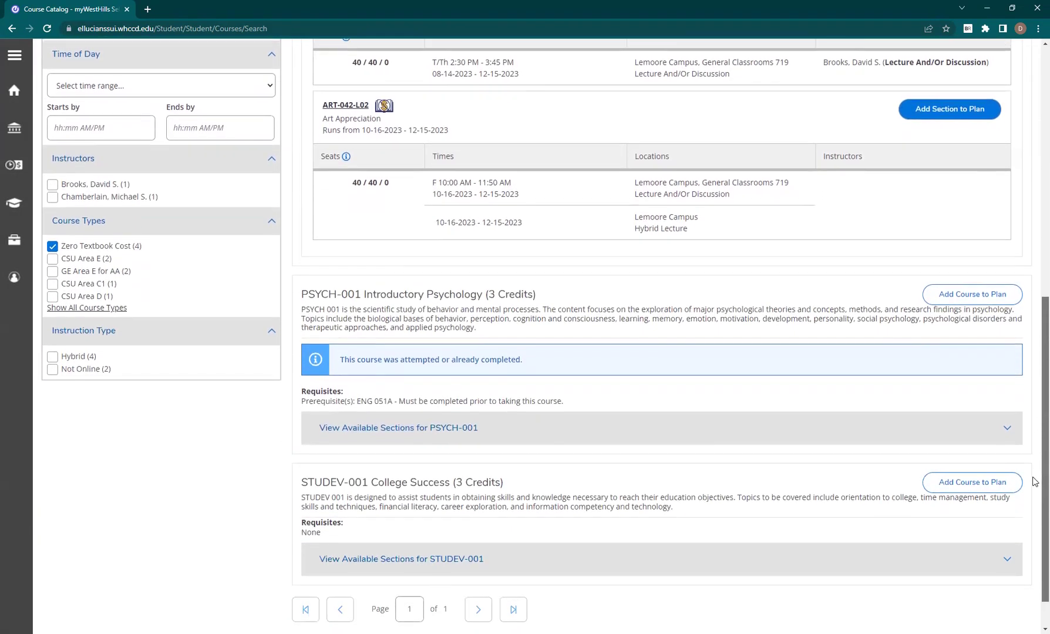
# - Expand the STUDEV-001 sections and plan STUDEV-001-L01
pyautogui.scroll(-1, 1034, 484)
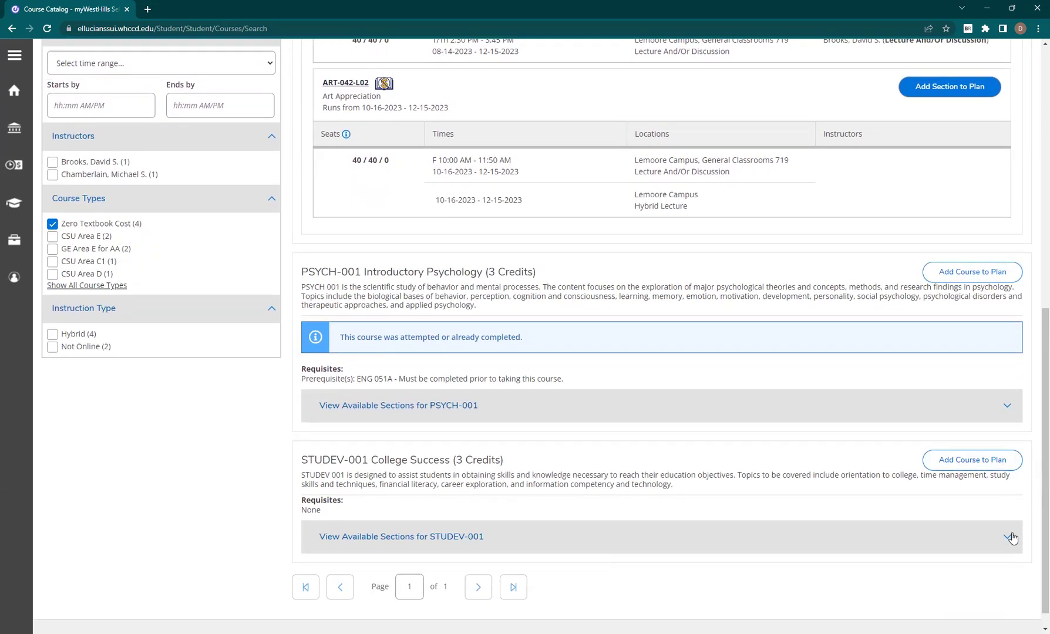
pyautogui.click(1013, 538)
pyautogui.scroll(-1, 1034, 271)
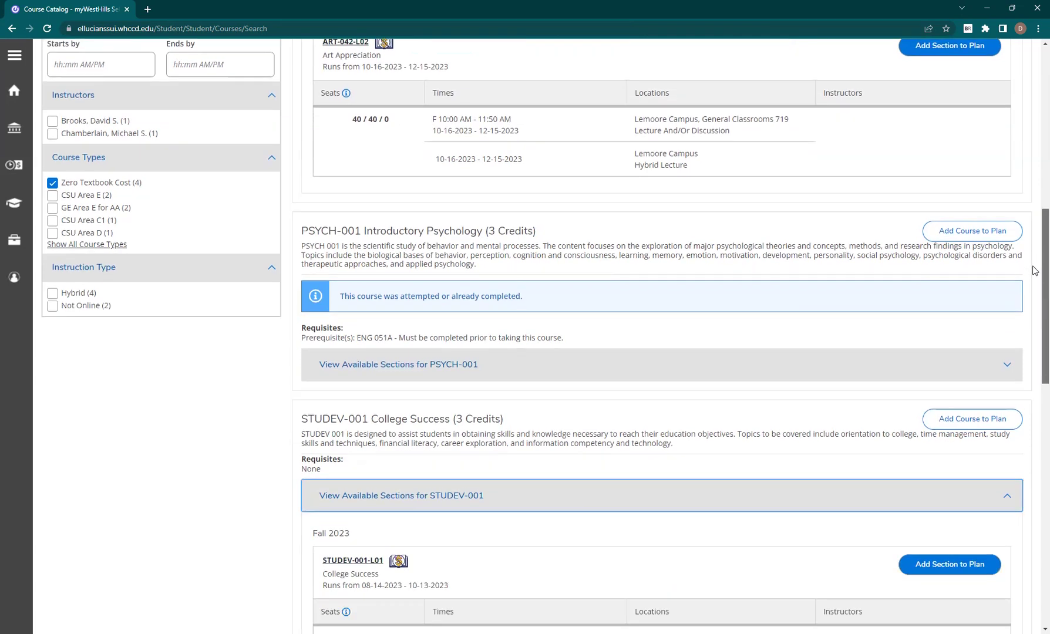
pyautogui.scroll(-8, 1034, 270)
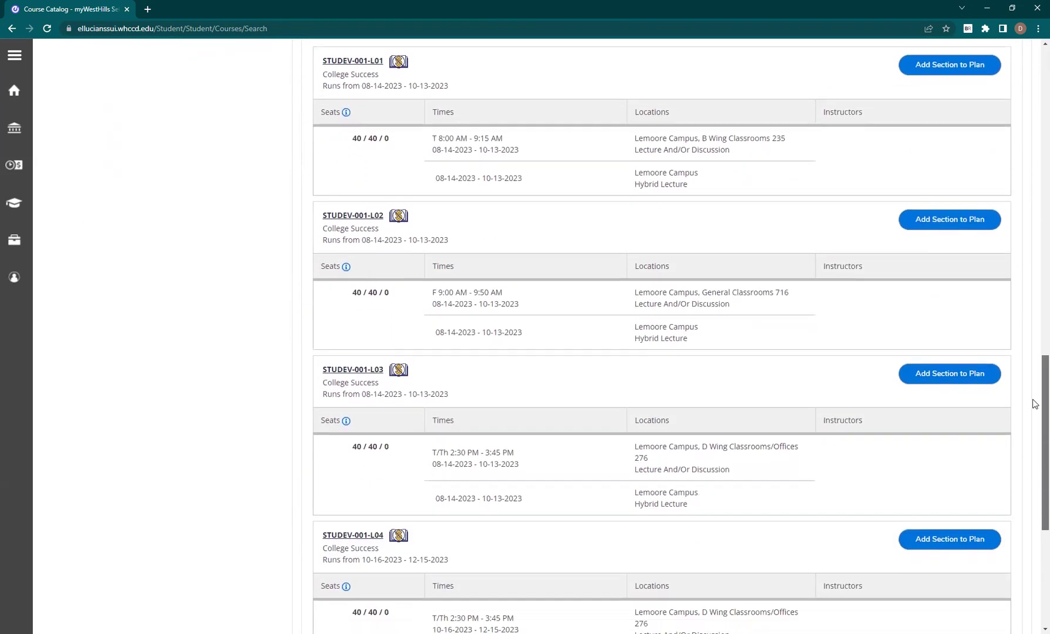
pyautogui.scroll(-1, 1034, 404)
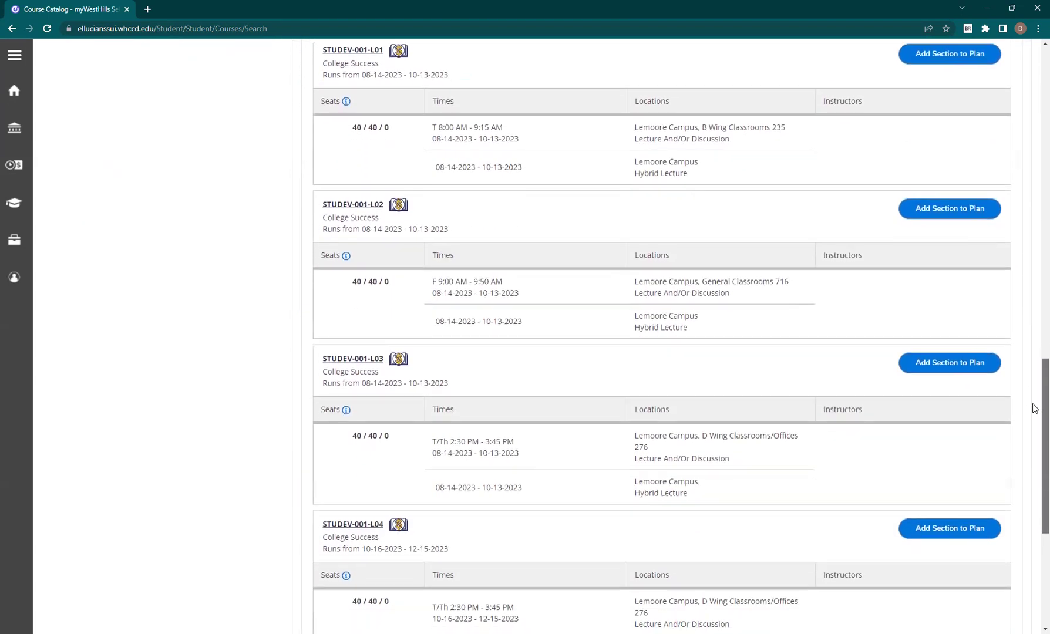
pyautogui.scroll(-1, 1034, 408)
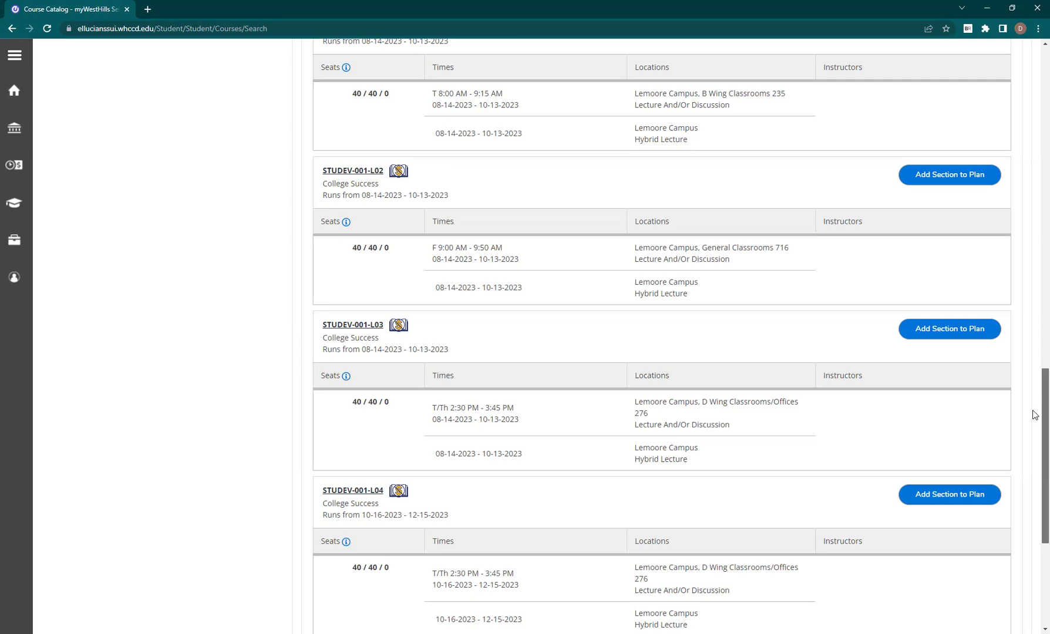
pyautogui.scroll(2, 1035, 415)
pyautogui.click(931, 116)
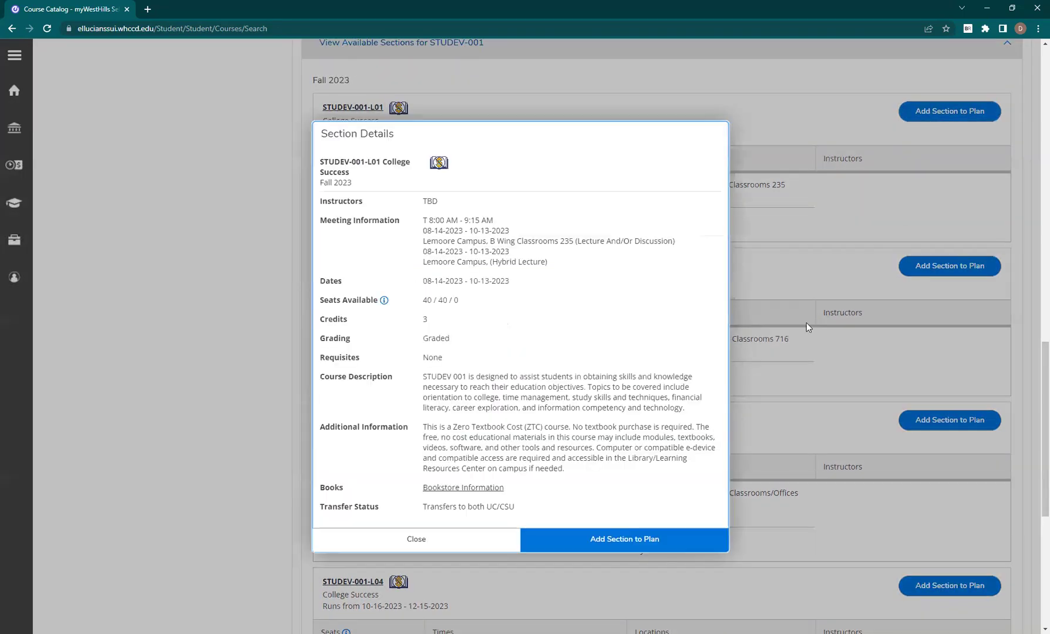
pyautogui.click(680, 537)
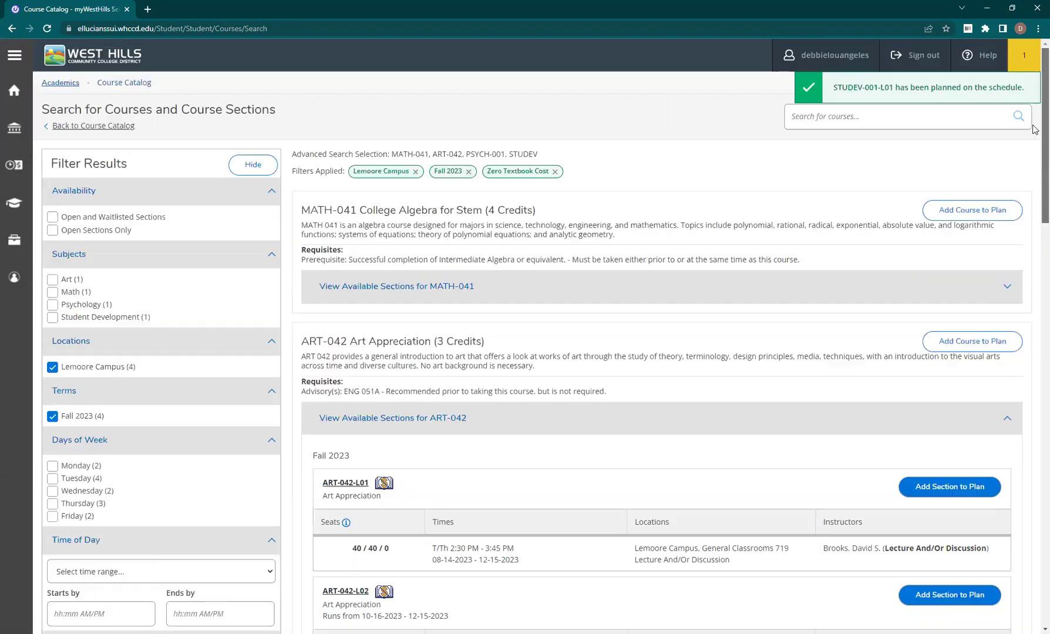
# - Plan STUDEV-001-L03 and STUDEV-001-L04 as well
pyautogui.scroll(-10, 1035, 380)
pyautogui.click(948, 370)
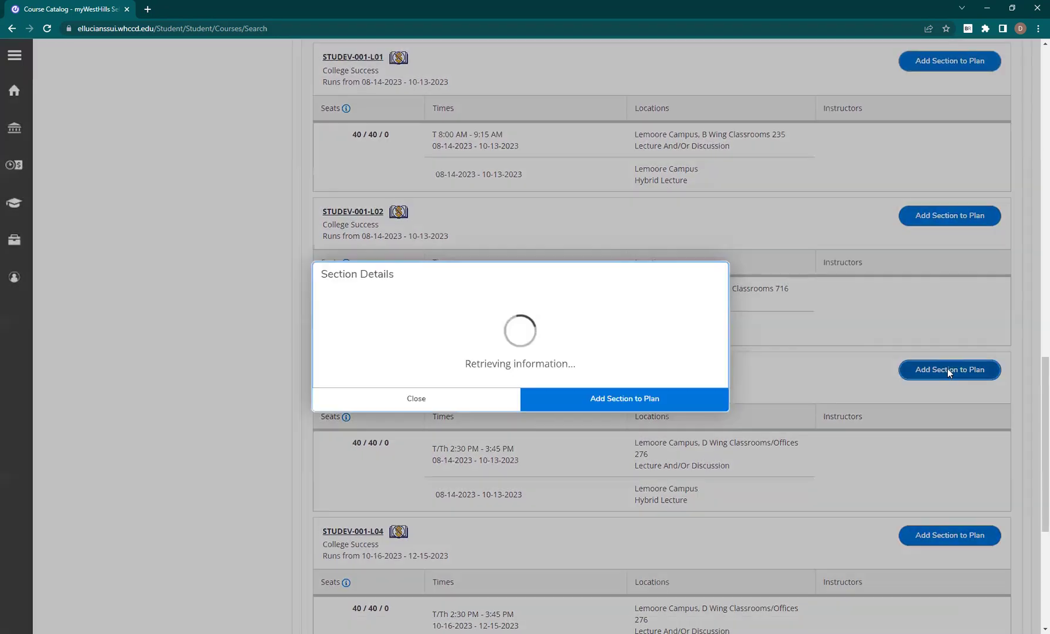
pyautogui.click(611, 535)
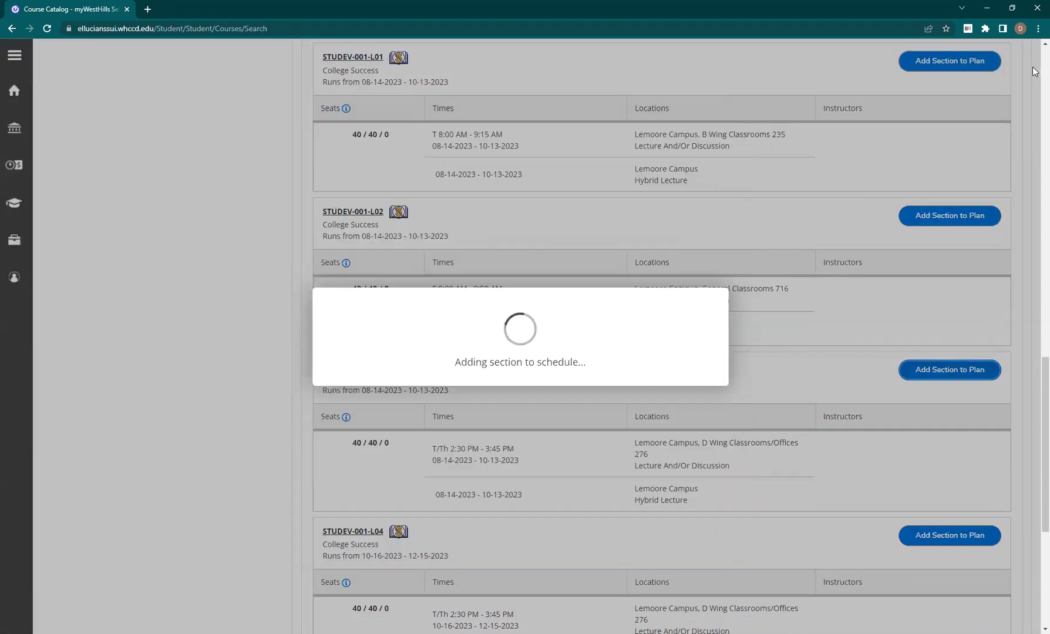
pyautogui.scroll(-5, 1035, 398)
pyautogui.scroll(-10, 1034, 398)
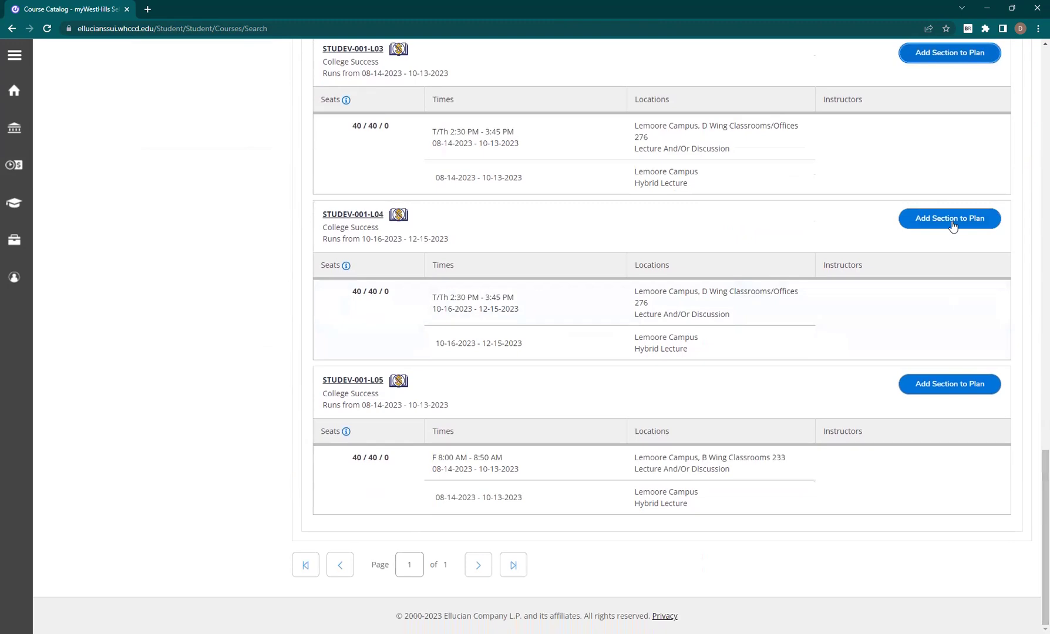
pyautogui.click(953, 222)
pyautogui.click(590, 539)
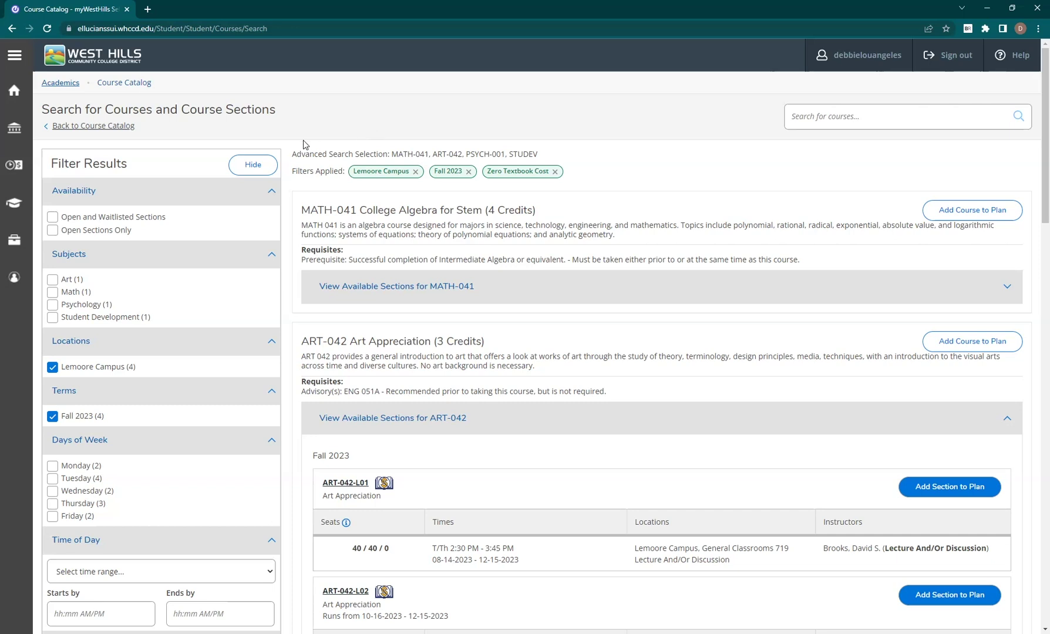
# - Go through Academics > Student Planning to the Plan & Schedule calendar showing 16 Fall 2023 credits
pyautogui.click(24, 207)
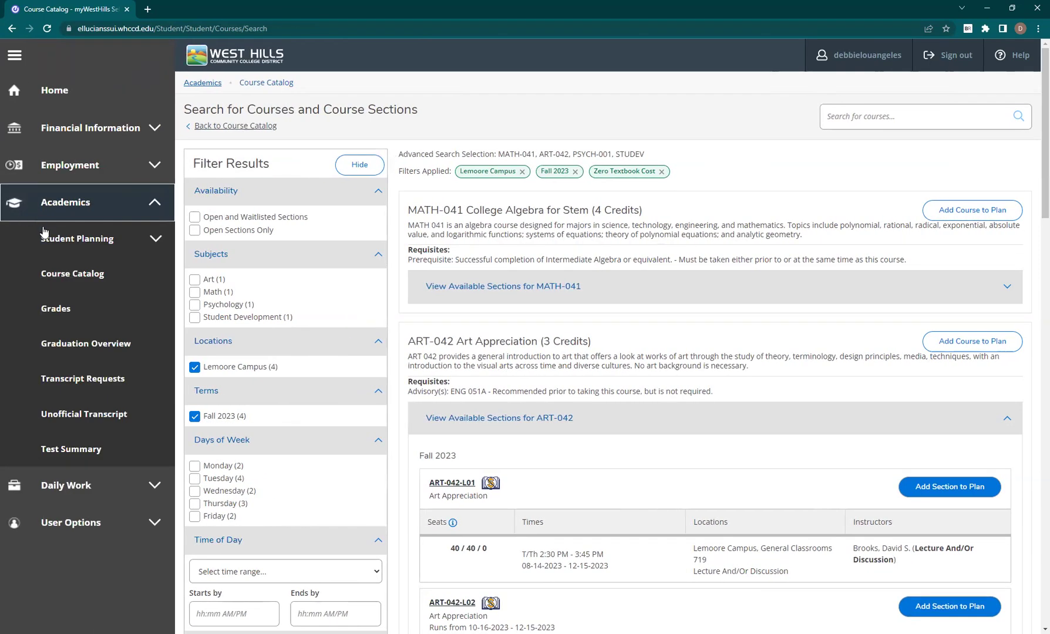
pyautogui.click(65, 252)
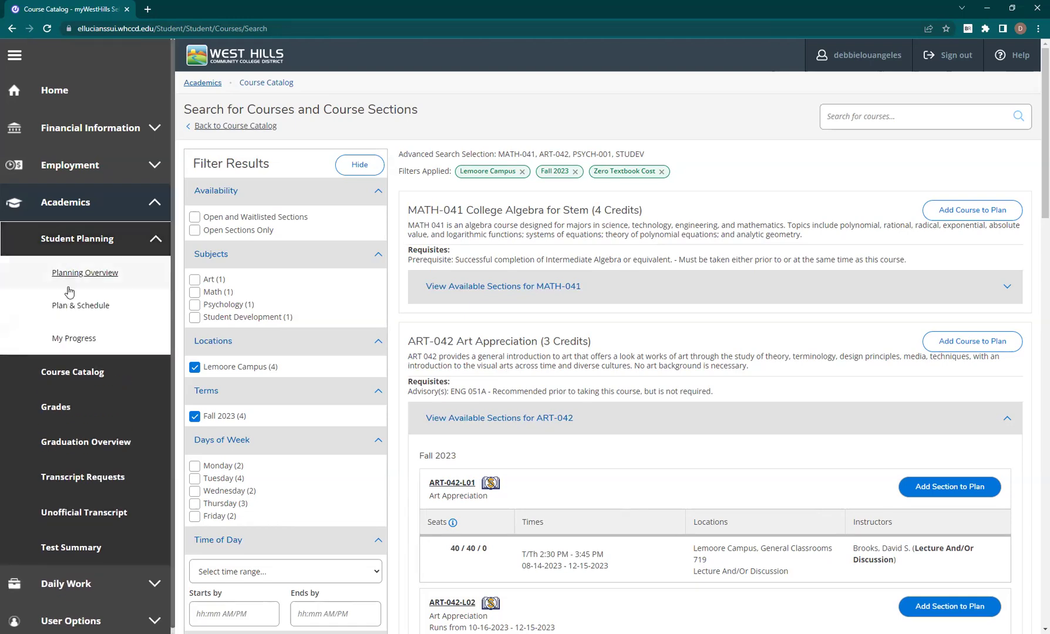
pyautogui.click(71, 308)
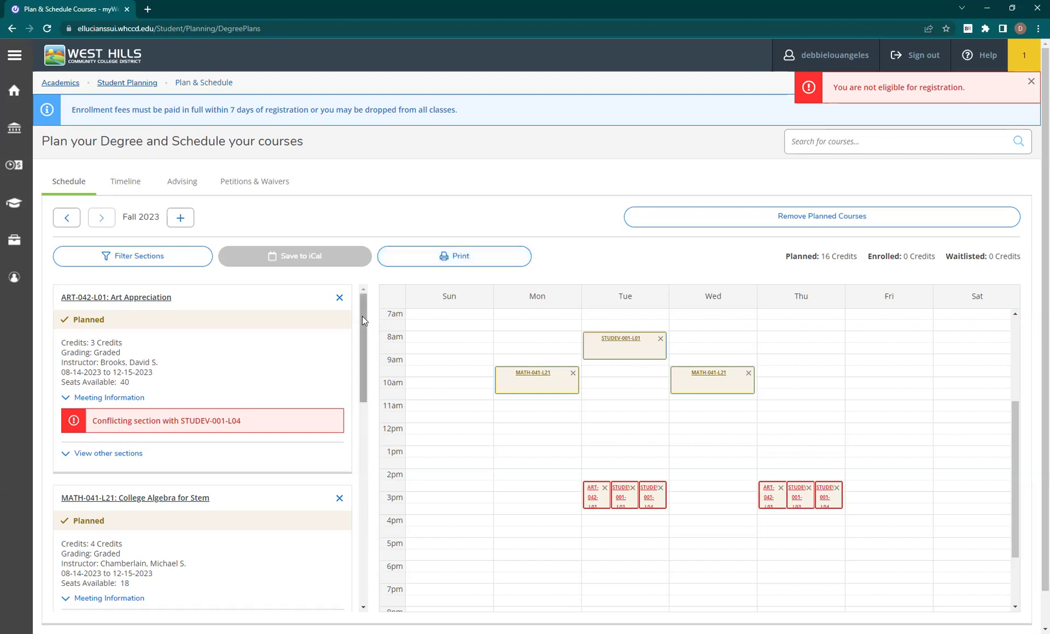
# - Remove STUDEV-001-L03 and STUDEV-001-L04 from the plan, confirming each removal
pyautogui.moveTo(362, 320); pyautogui.dragTo(387, 515)
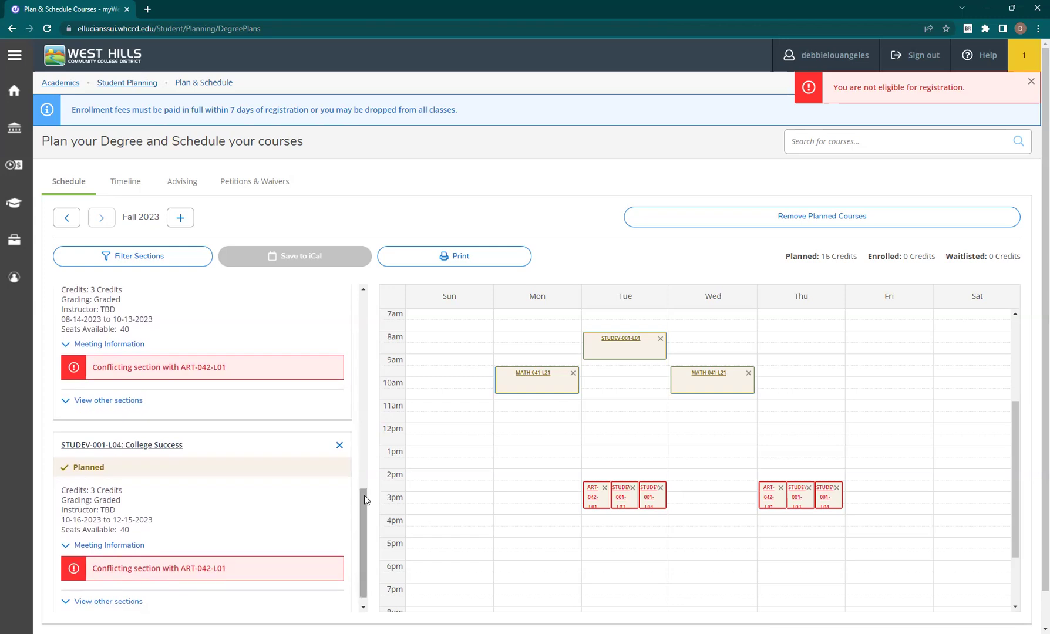
pyautogui.scroll(1, 364, 443)
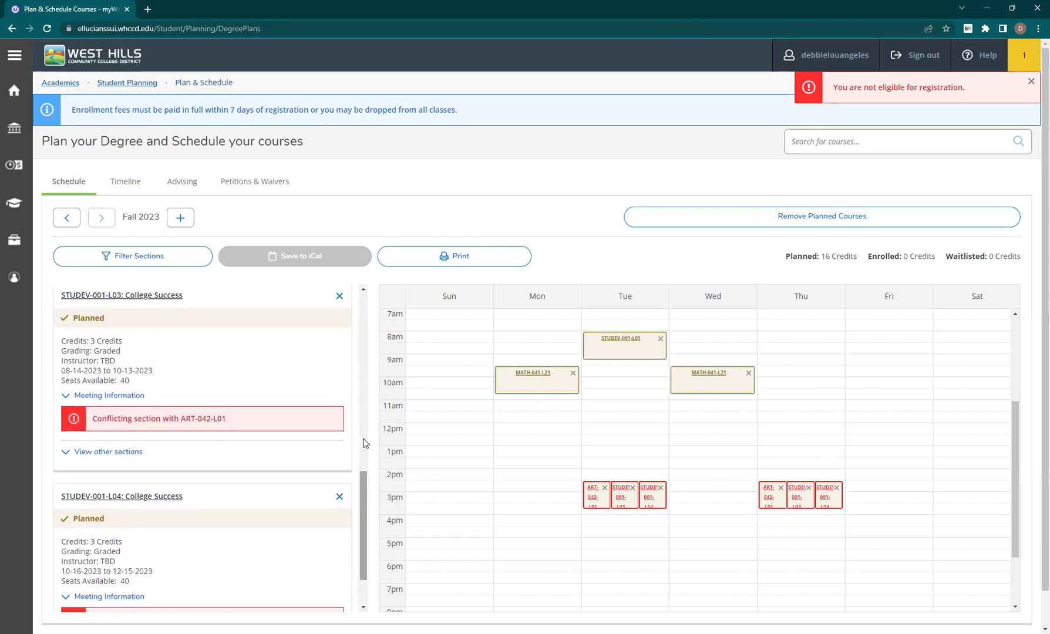
pyautogui.click(340, 296)
pyautogui.click(593, 372)
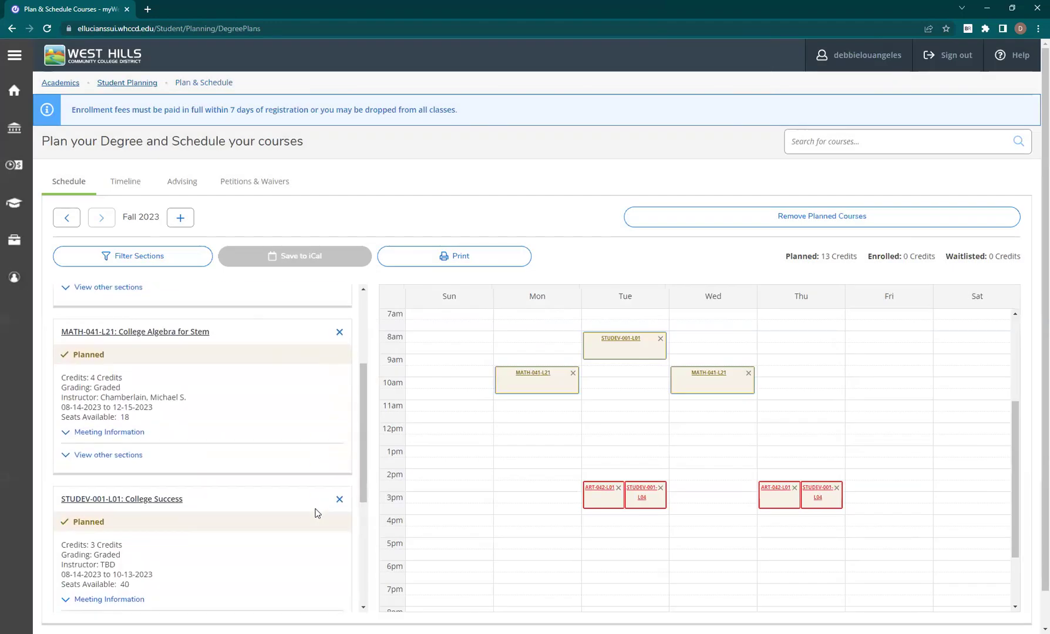
pyautogui.click(340, 428)
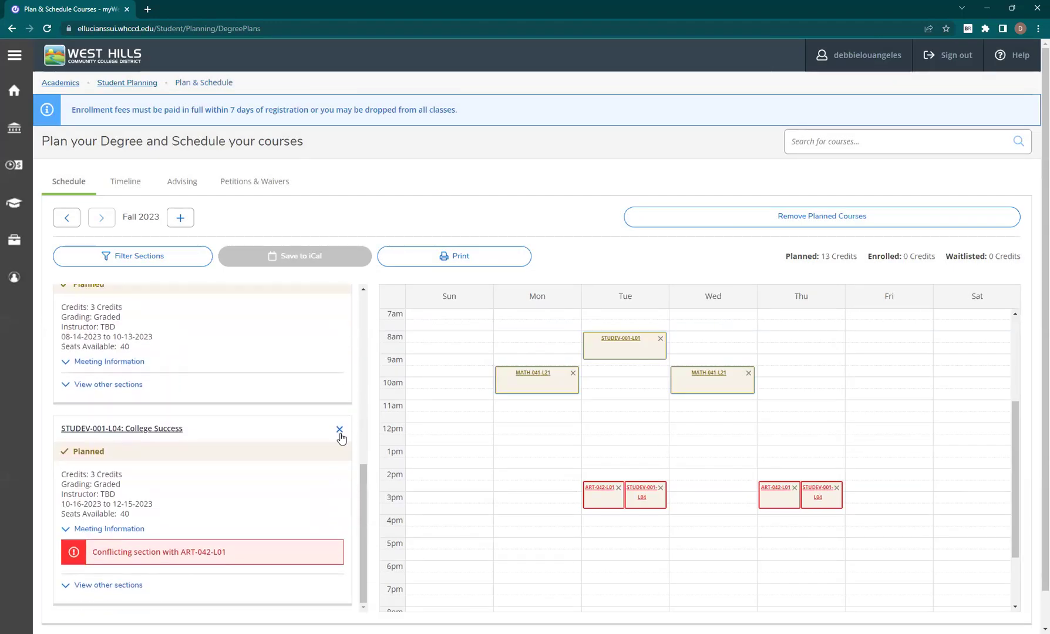
pyautogui.click(592, 375)
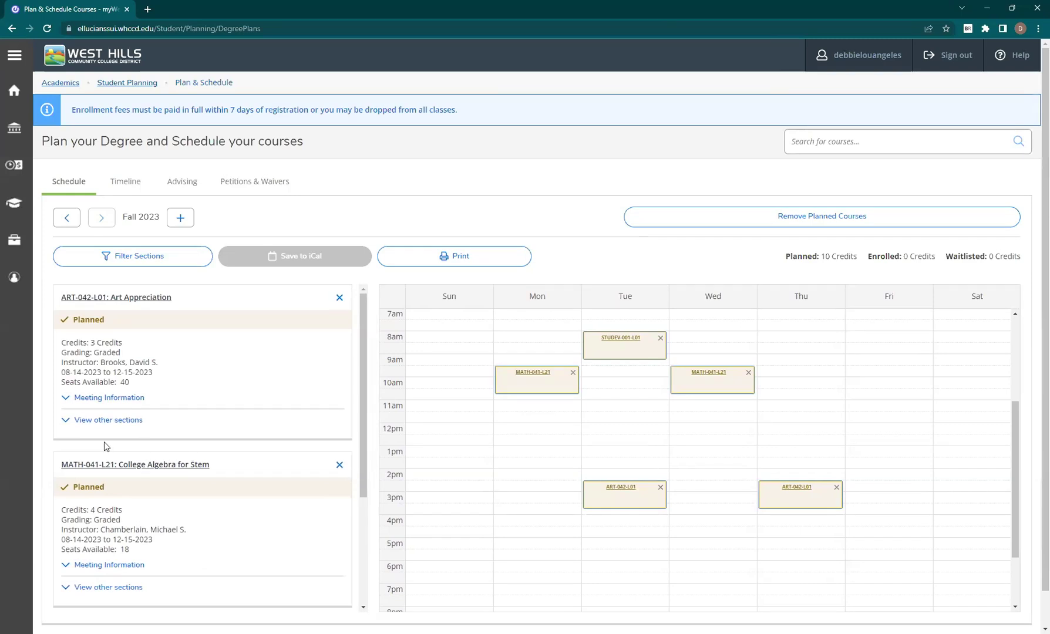
# - From ART-042's other sections, add the online ART-042-L05 section to the plan
pyautogui.click(109, 421)
pyautogui.scroll(-3, 312, 451)
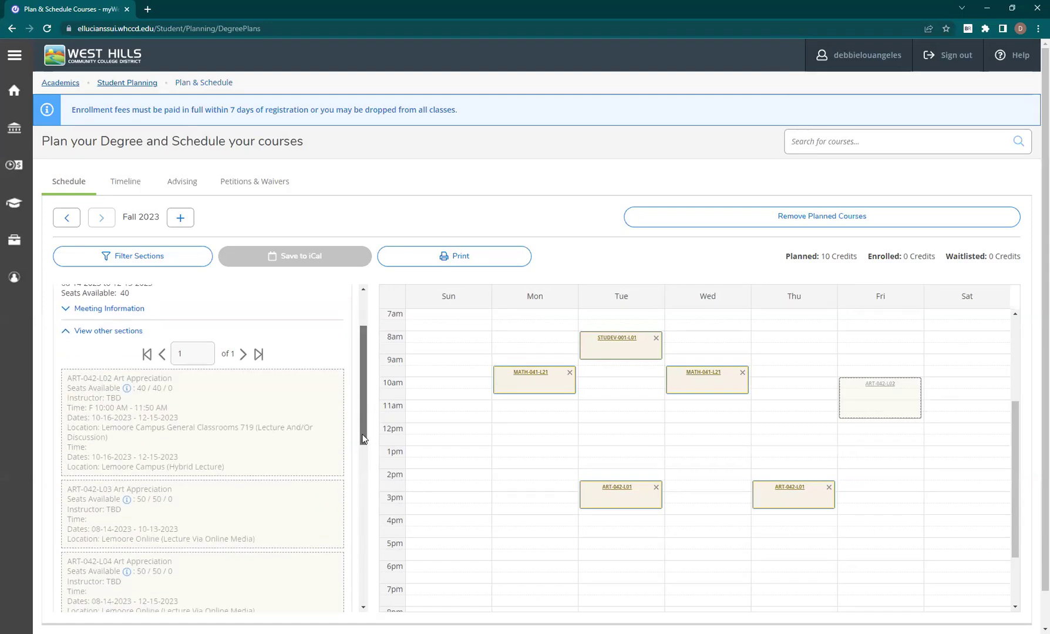
pyautogui.scroll(-1, 302, 518)
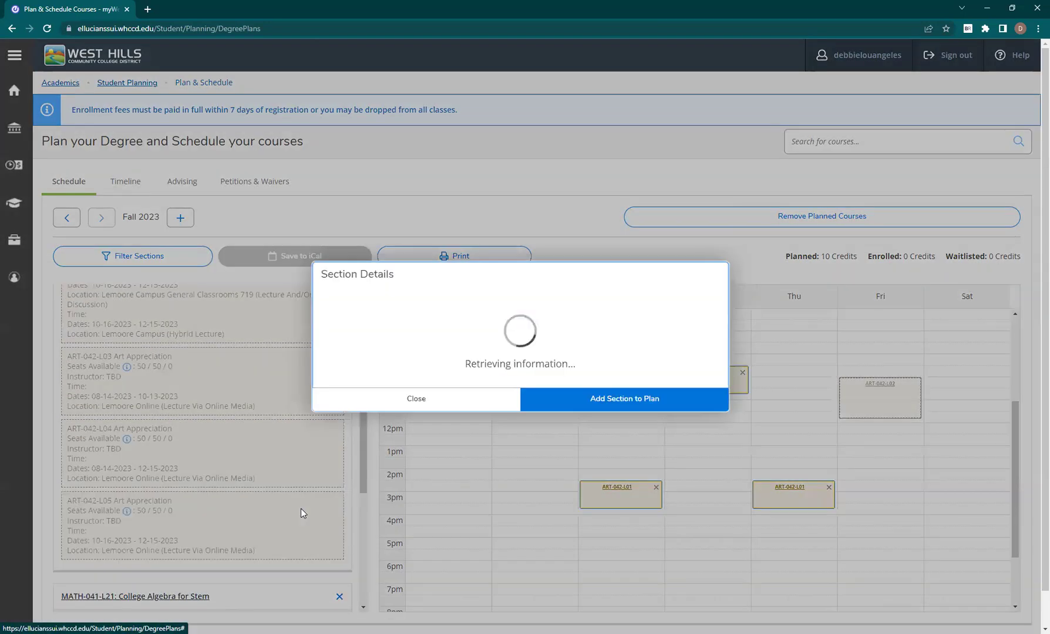
pyautogui.click(301, 509)
pyautogui.click(608, 558)
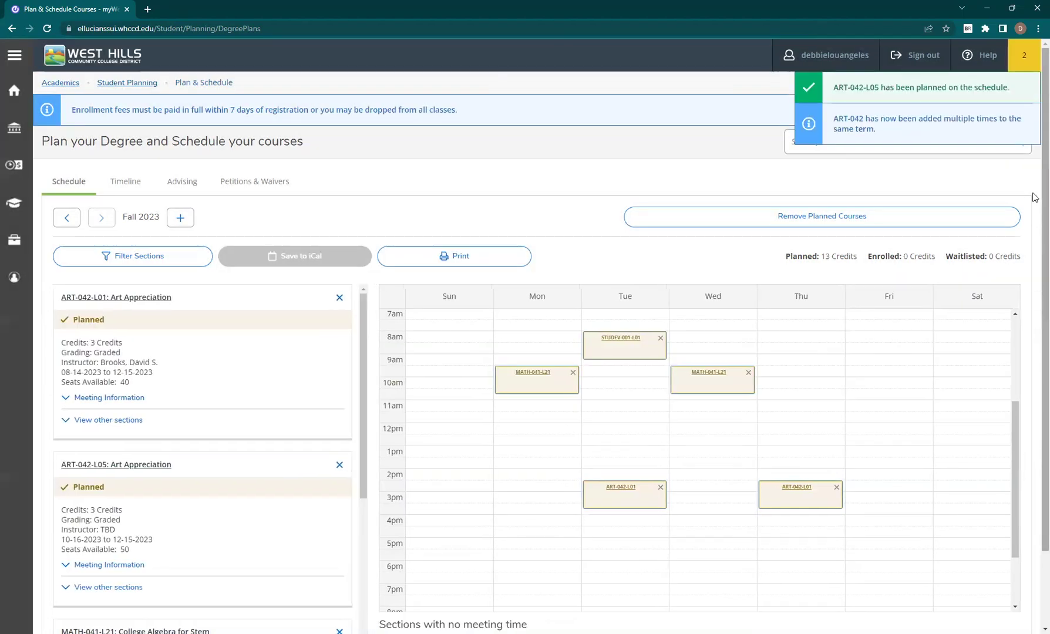
pyautogui.scroll(-2, 1035, 267)
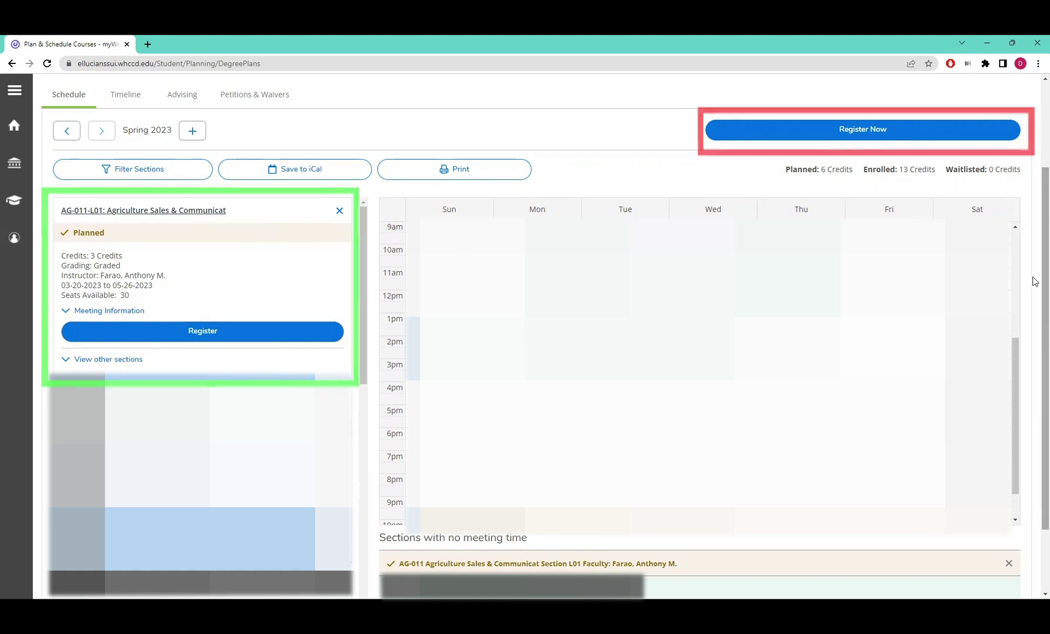
# - Register for AG-011-L01, then start dropping it to bring up its drop dialog
pyautogui.click(298, 338)
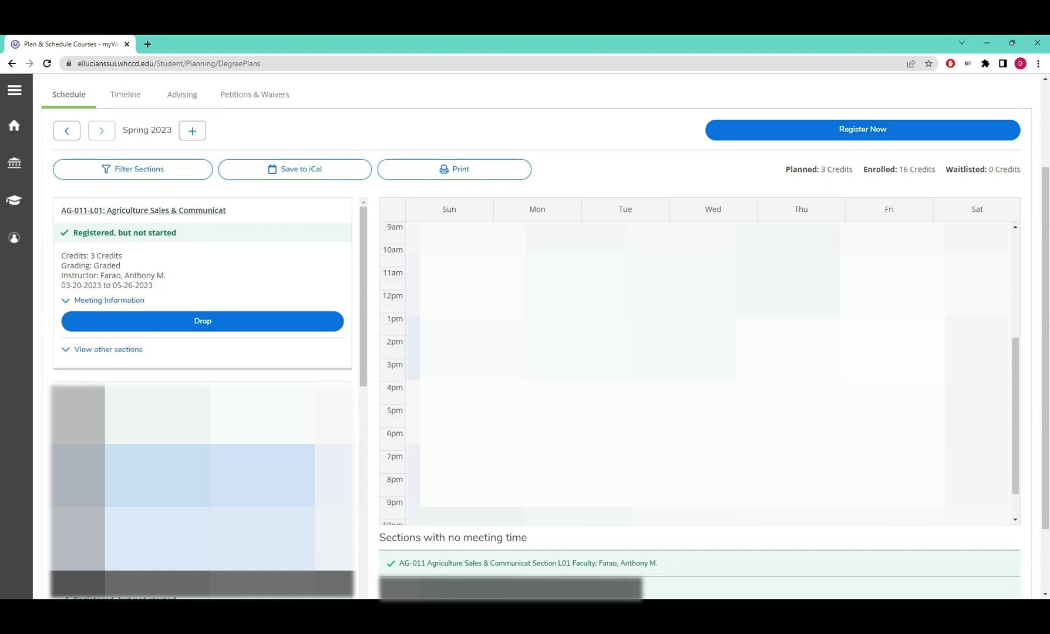
pyautogui.click(254, 332)
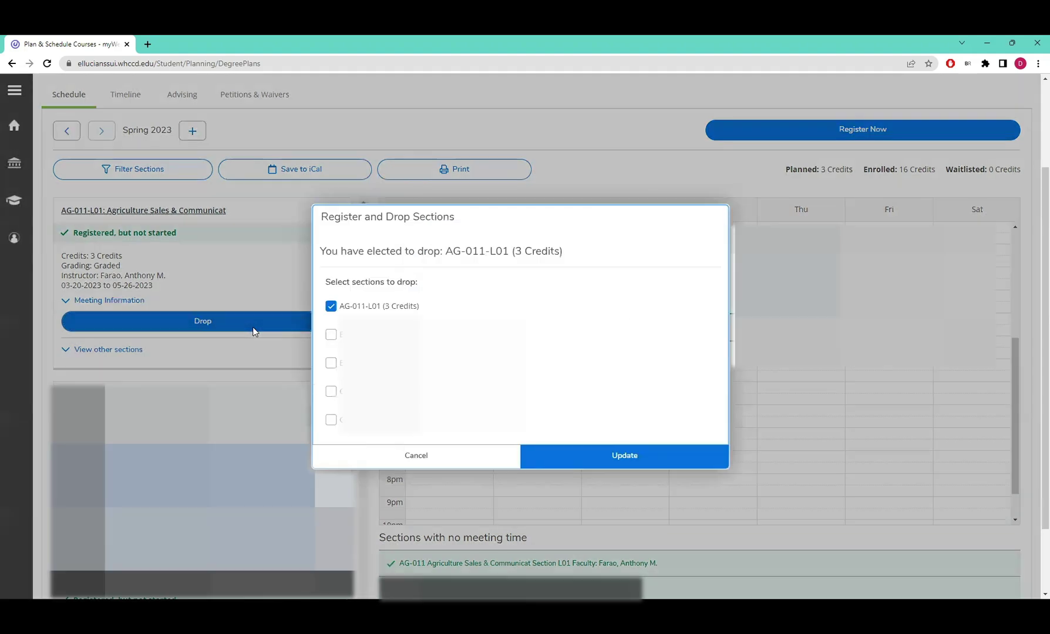